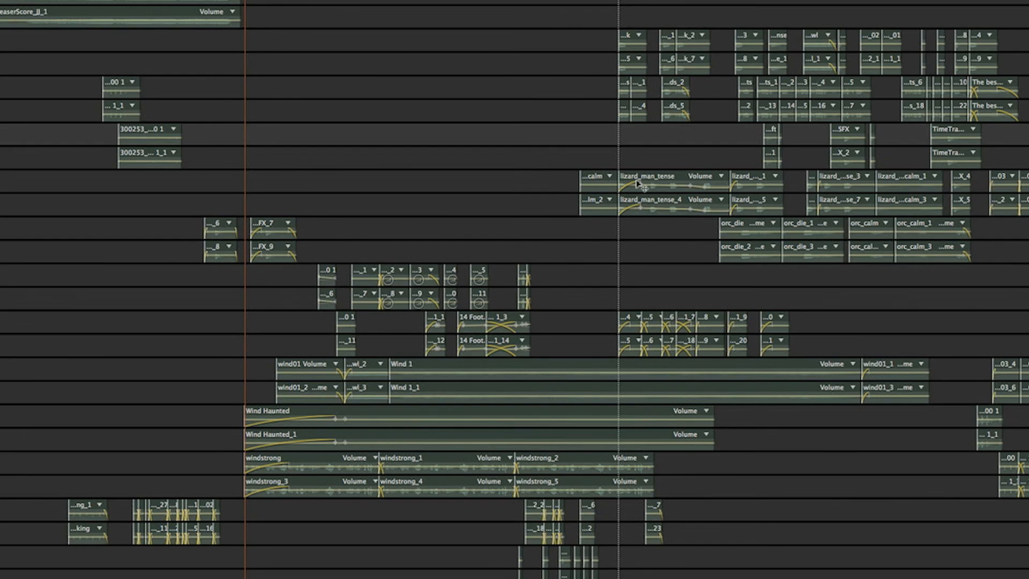
# - Bounce only the selected lizard_man_tense and lizard_man_tense_4 clips to a new track
pyautogui.scroll(2, 642, 12)
pyautogui.hscroll(3, 635, 39)
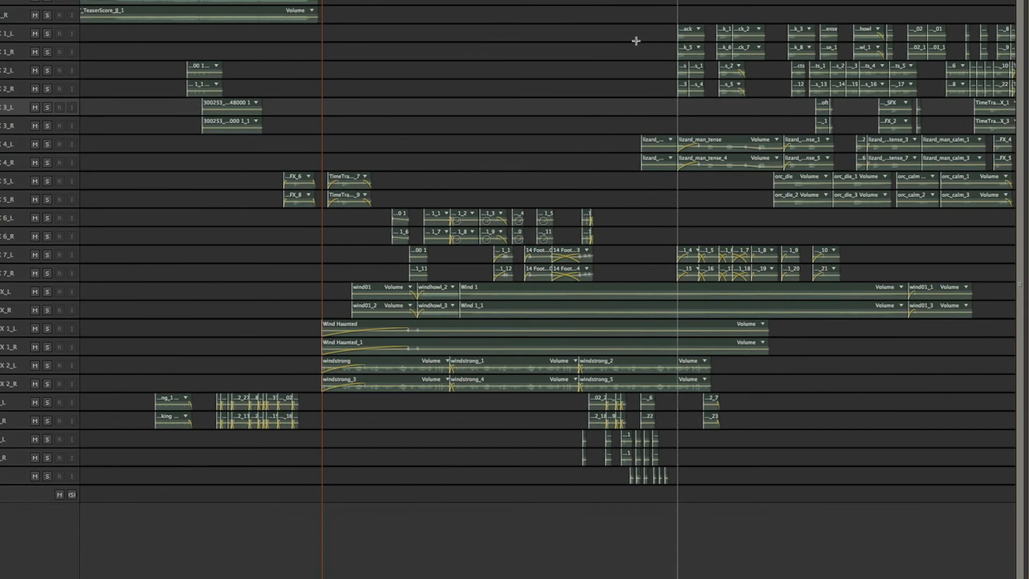
pyautogui.click(680, 149)
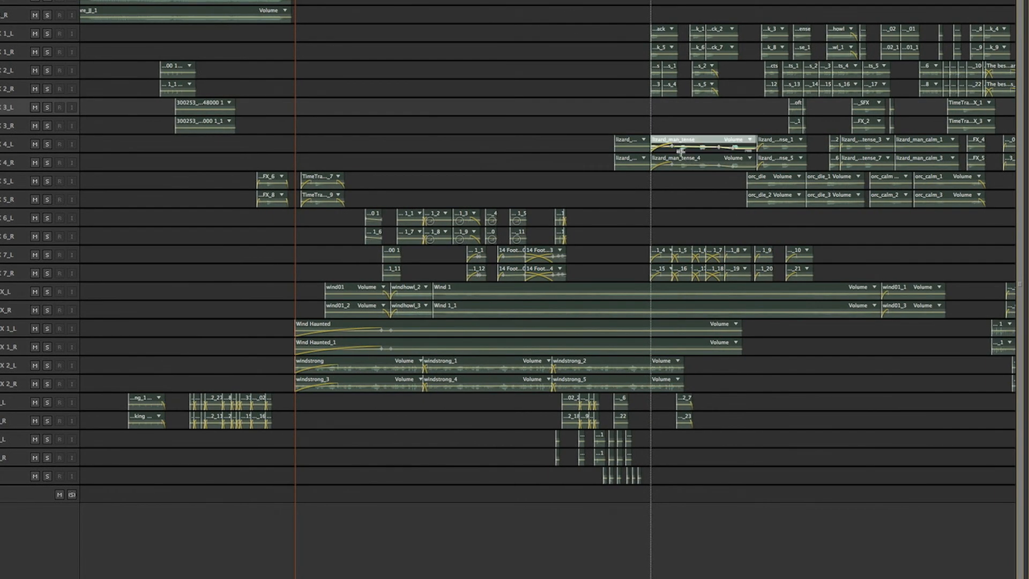
pyautogui.keyDown('ctrl'); pyautogui.click(687, 162); pyautogui.keyUp('ctrl')
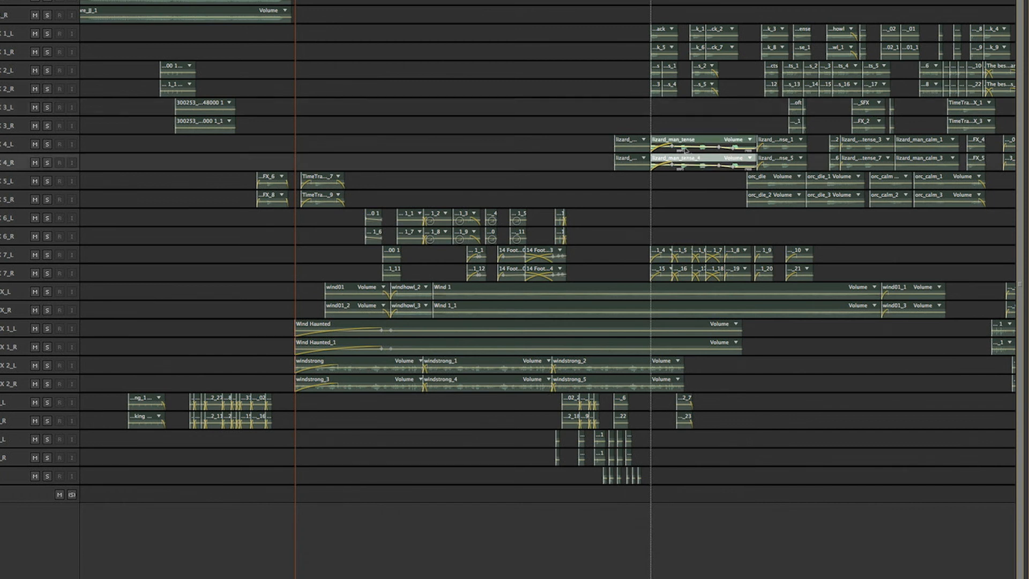
pyautogui.keyDown('super'); pyautogui.click(688, 142); pyautogui.keyUp('super')
pyautogui.keyDown('super'); pyautogui.click(687, 141); pyautogui.keyUp('super')
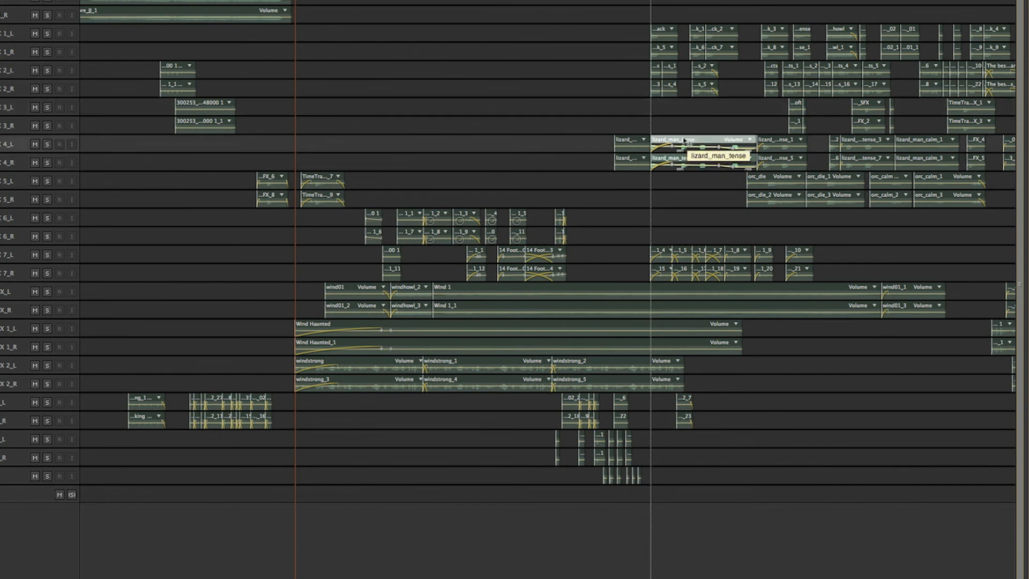
pyautogui.rightClick(685, 140)
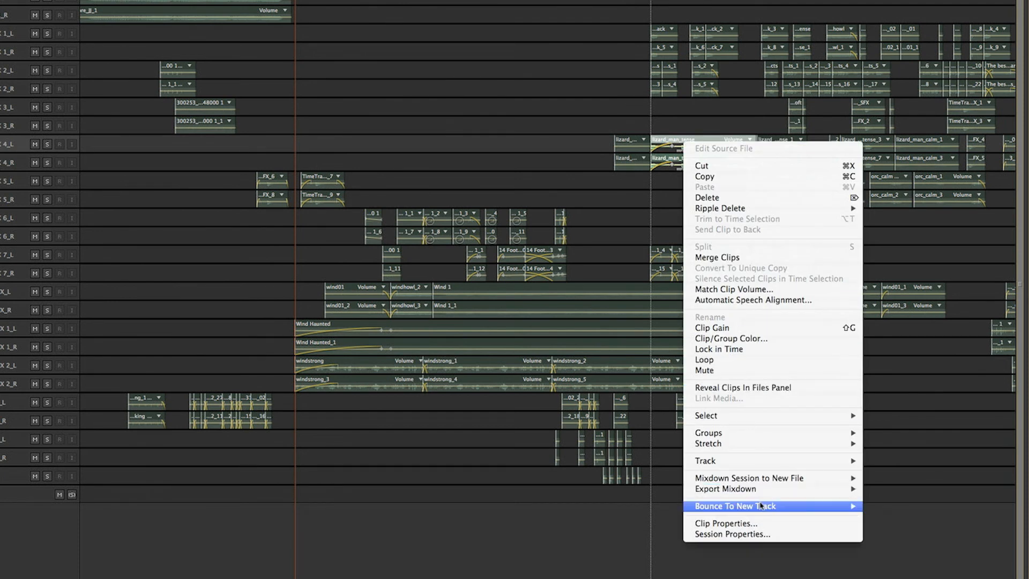
pyautogui.moveTo(760, 505)
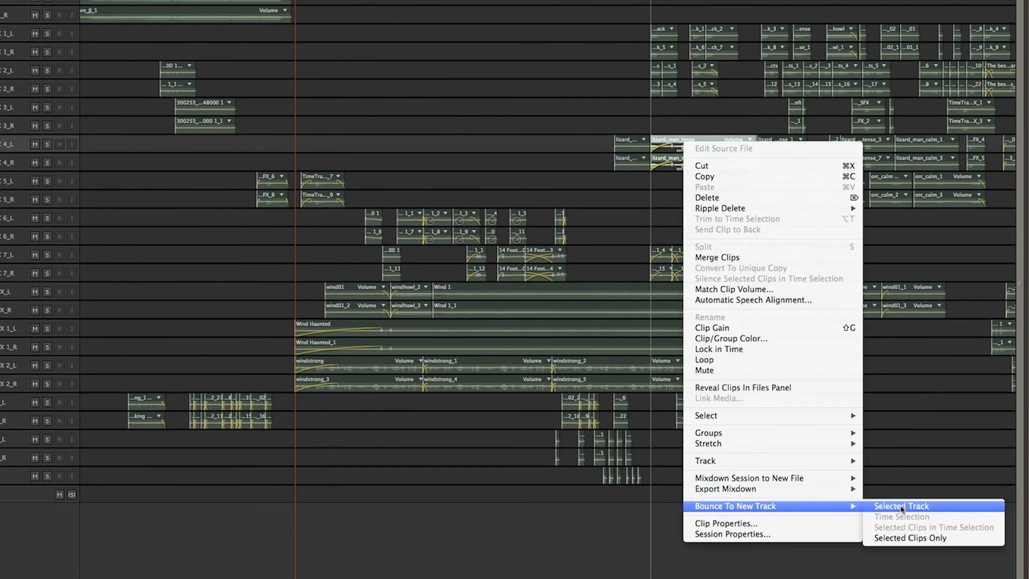
pyautogui.click(904, 538)
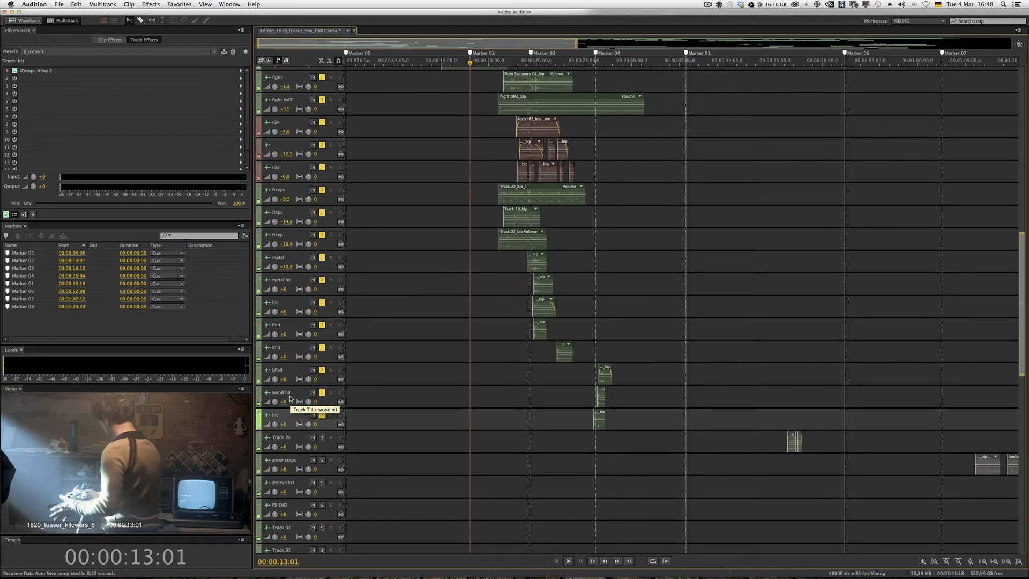
# - Play the soloed fight scene tracks from Marker 02, stopping where the fight clip begins
pyautogui.scroll(3, 376, 344)
pyautogui.scroll(5, 547, 303)
pyautogui.scroll(3, 547, 303)
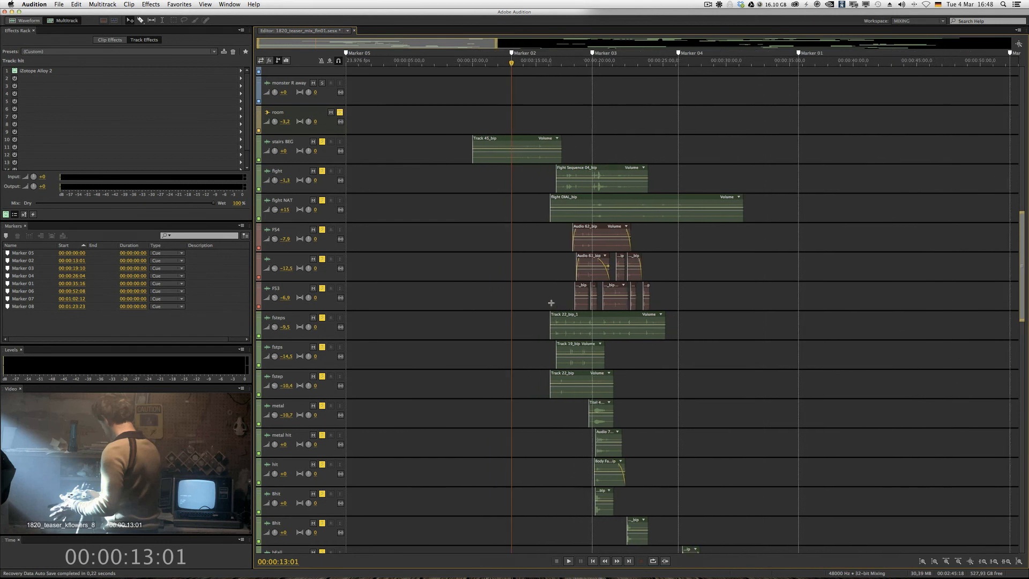
pyautogui.scroll(-5, 562, 259)
pyautogui.scroll(4, 557, 160)
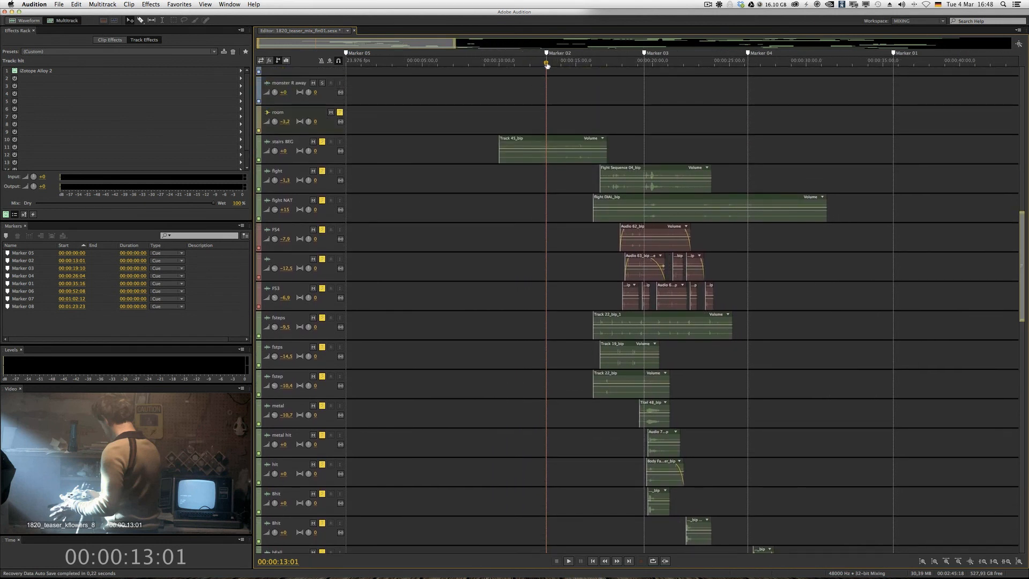
pyautogui.press('space')
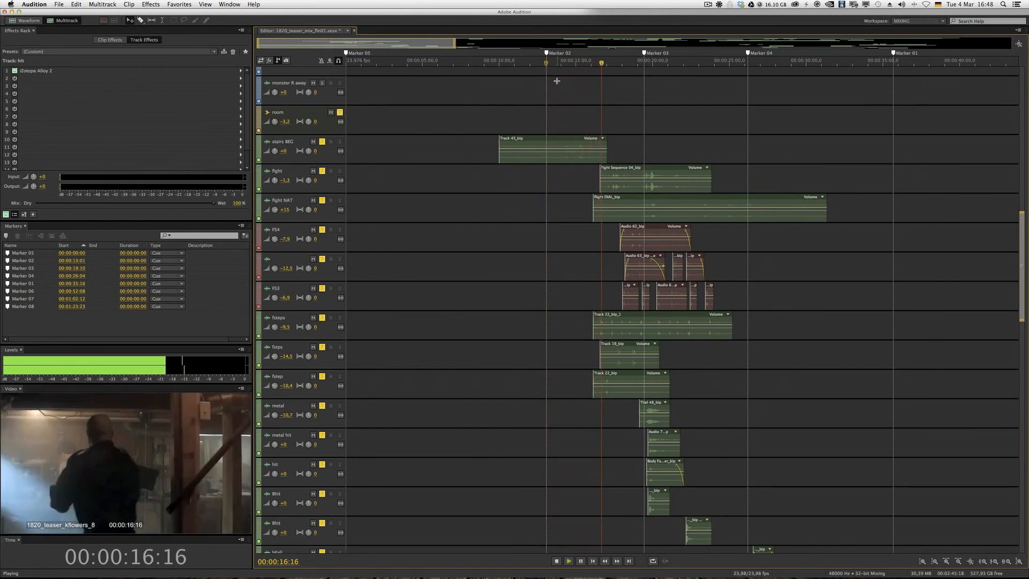
pyautogui.press('space')
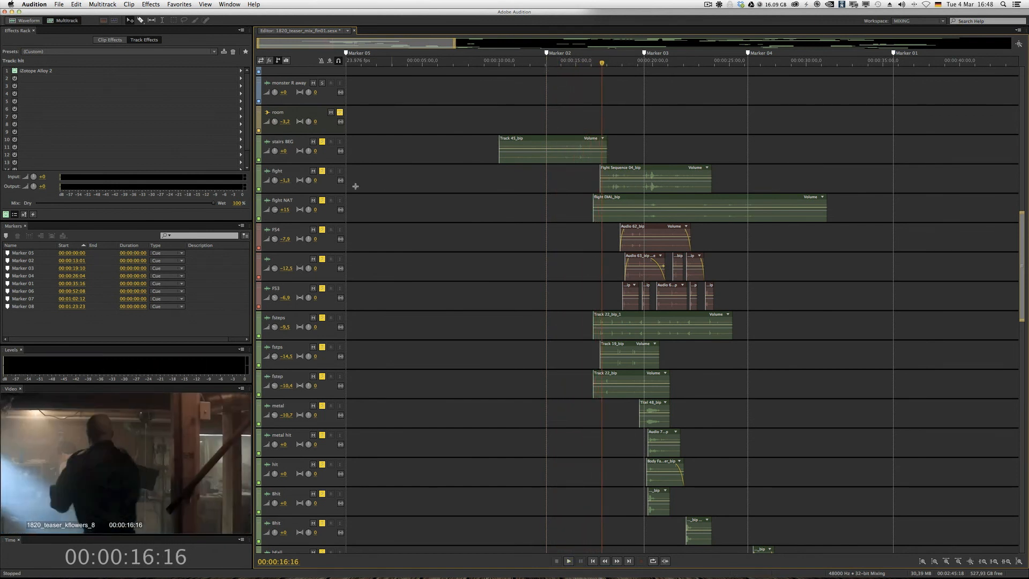
# - Audition the fight track on its own by soloing it exclusively, playing a few seconds and removing the solo
pyautogui.keyDown('super'); pyautogui.click(322, 171); pyautogui.keyUp('super')
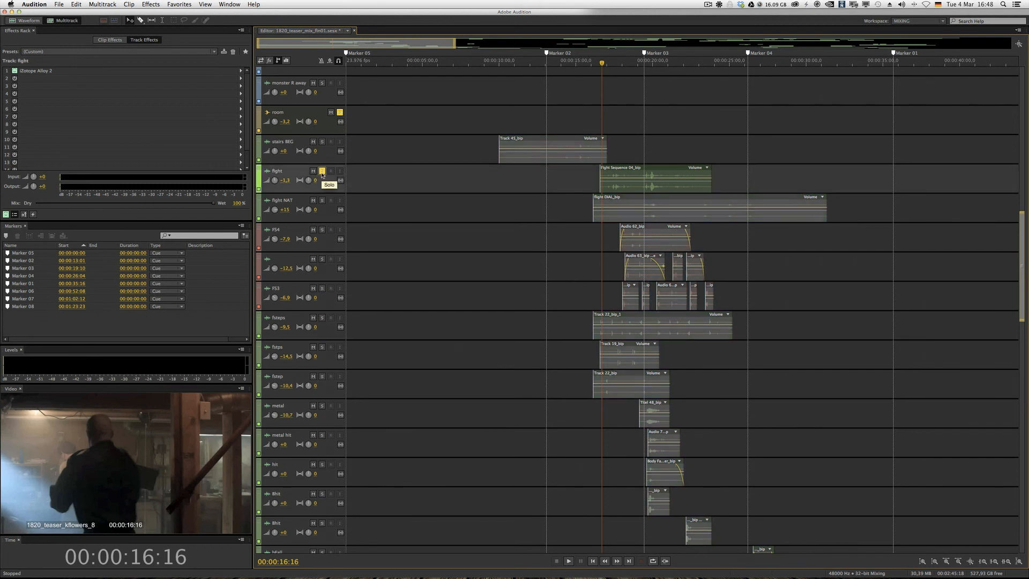
pyautogui.press('space')
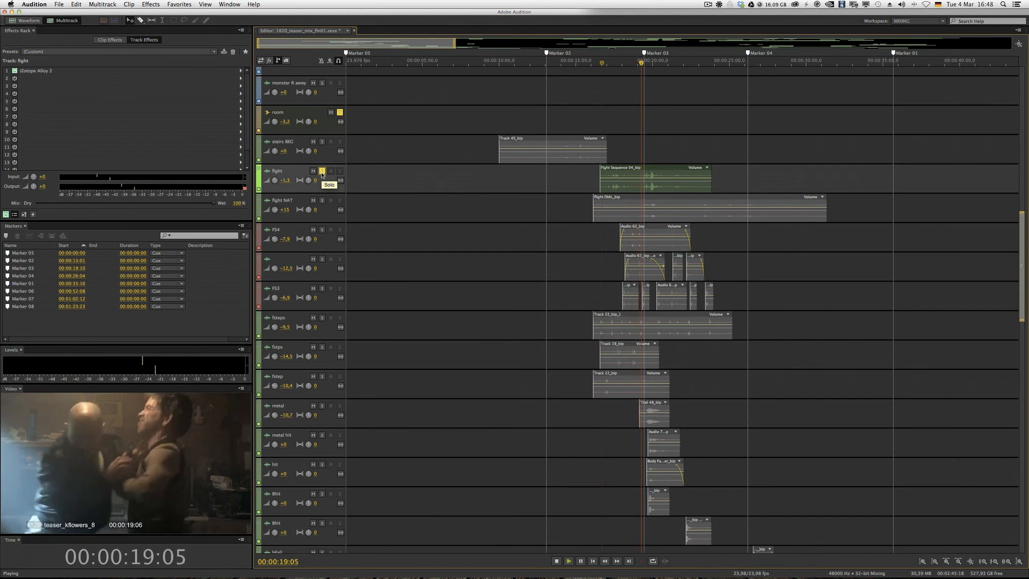
pyautogui.press('space')
pyautogui.click(322, 171)
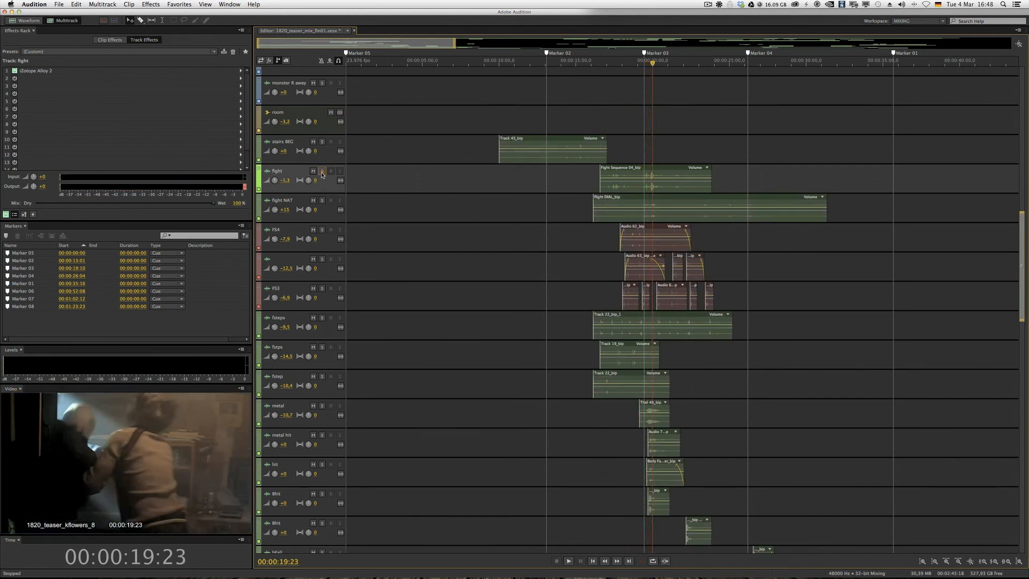
# - Solo the fight NAT track and play it from the current position for a few seconds
pyautogui.click(322, 201)
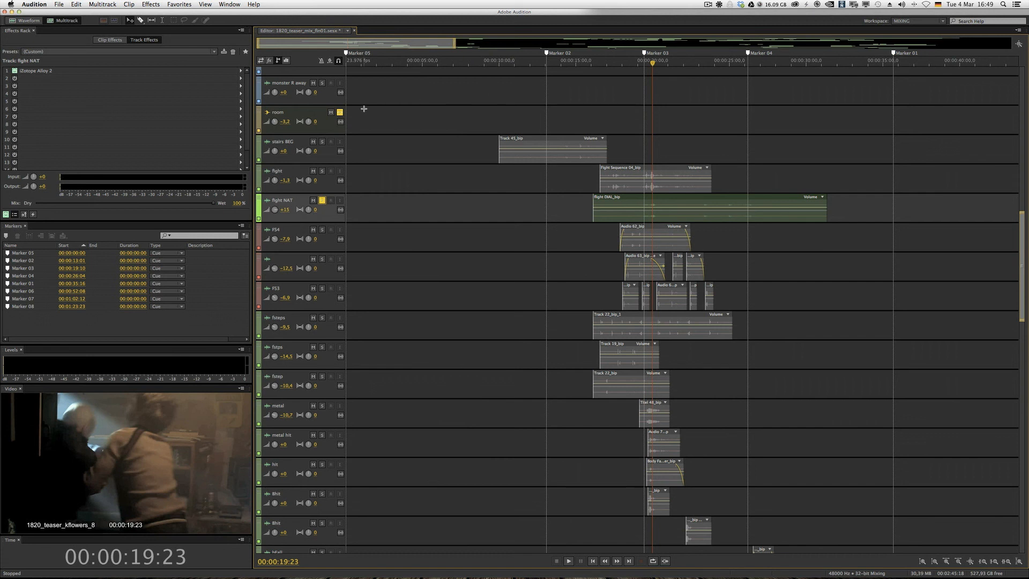
pyautogui.press('space')
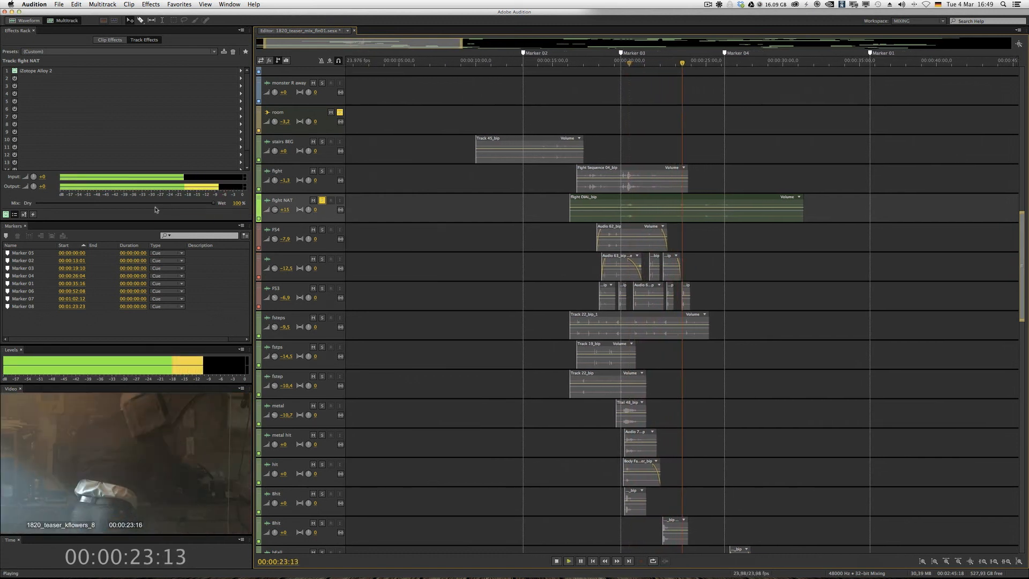
pyautogui.press('space')
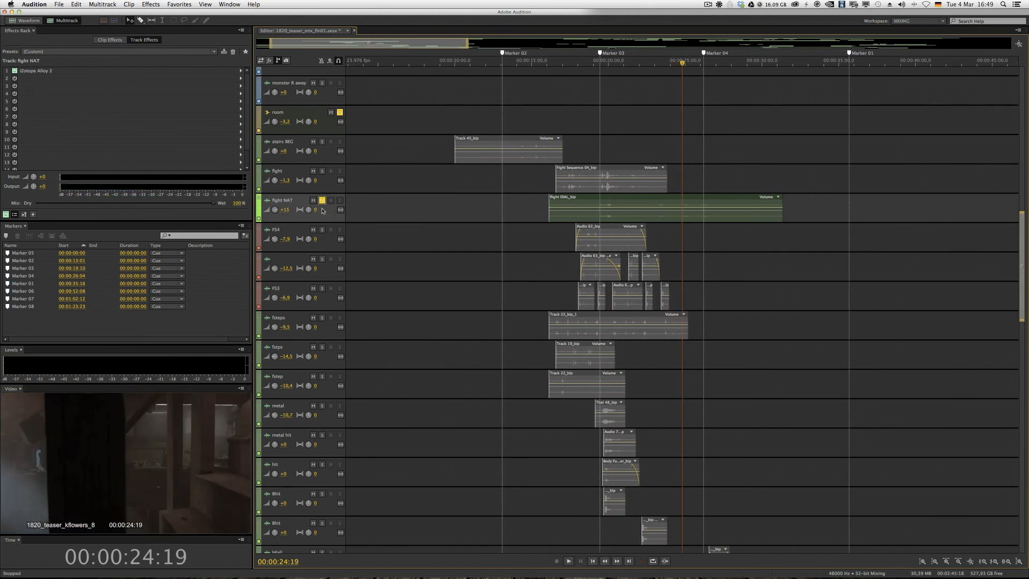
# - Solo only the six footstep tracks from FS4 down to fstep, leaving fight NAT and metal unsoloed
pyautogui.click(322, 232)
pyautogui.click(322, 258)
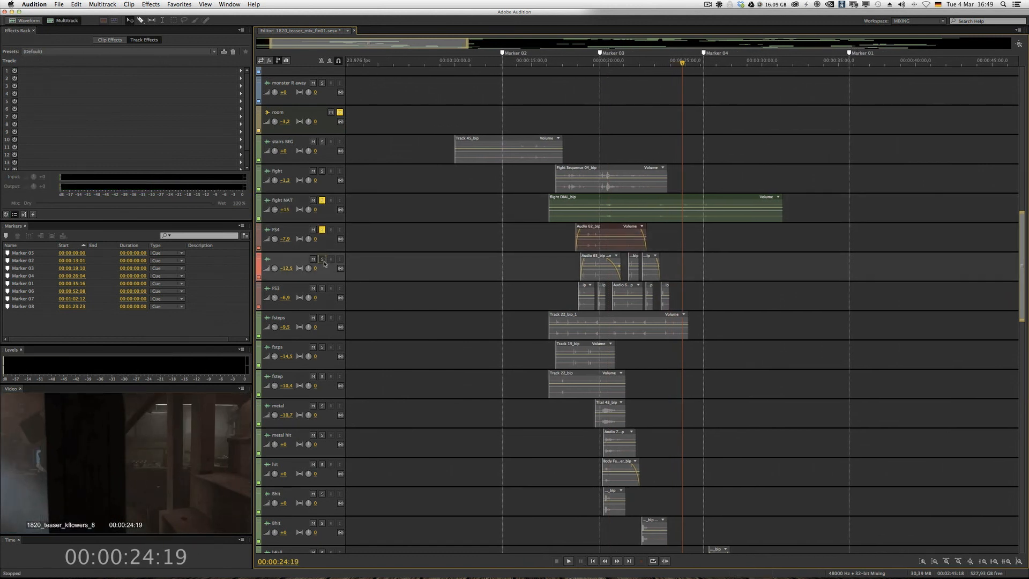
pyautogui.click(322, 229)
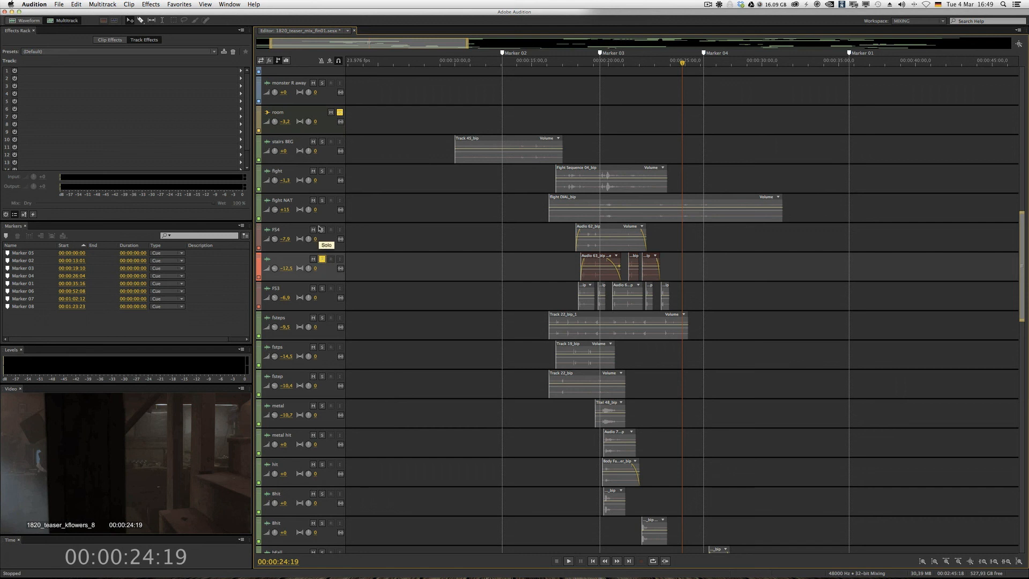
pyautogui.click(322, 288)
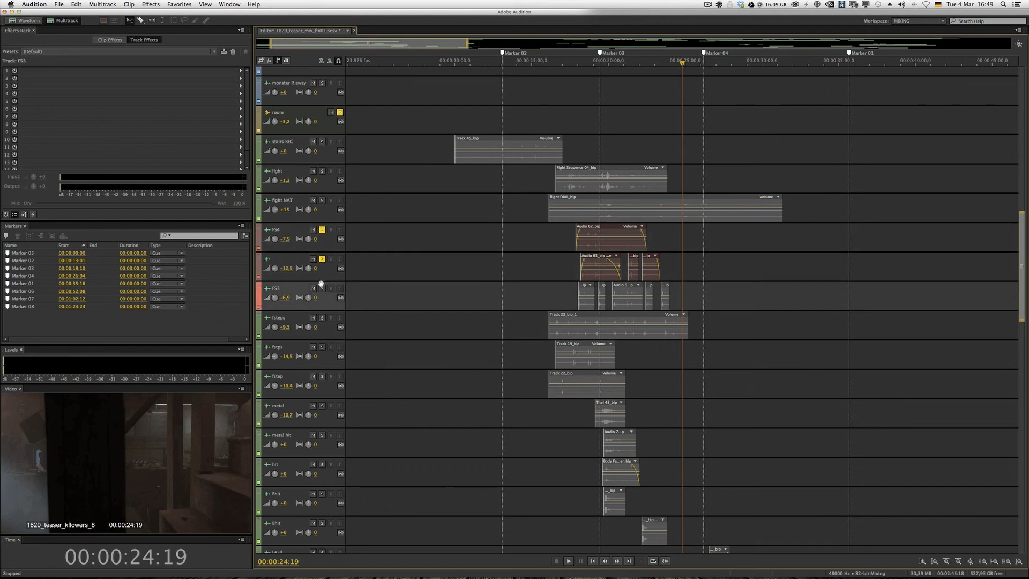
pyautogui.click(322, 317)
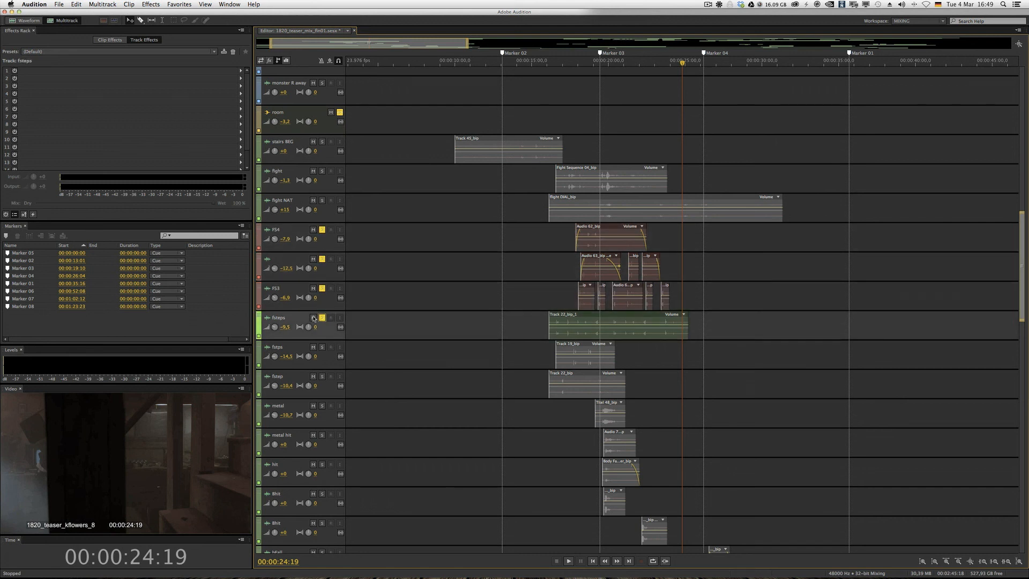
pyautogui.click(321, 346)
pyautogui.click(322, 376)
pyautogui.click(322, 405)
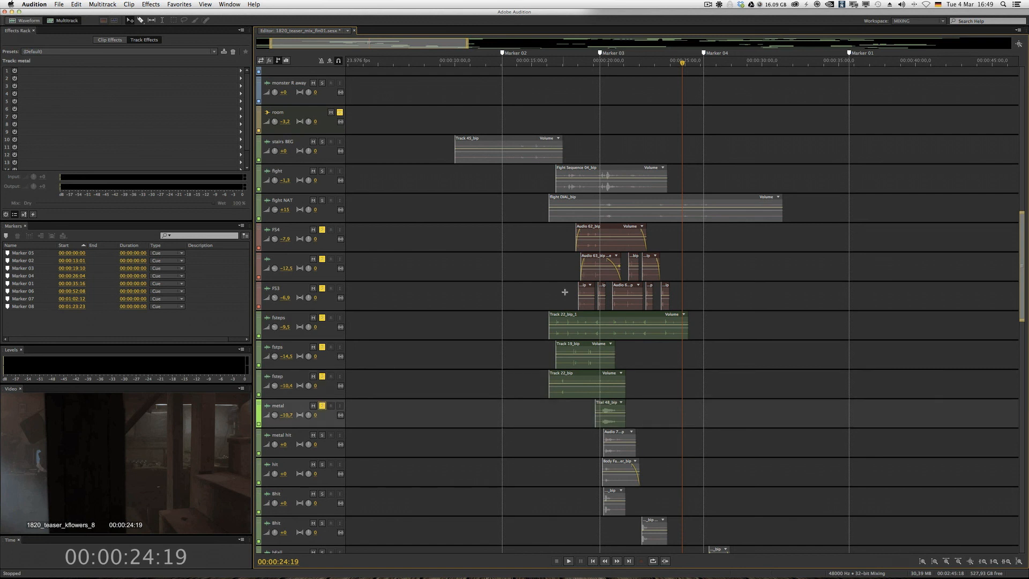
pyautogui.click(322, 406)
# - Play the soloed footstep tracks from the start of the fight clip, midway between Marker 02 and Marker 03
pyautogui.click(570, 66)
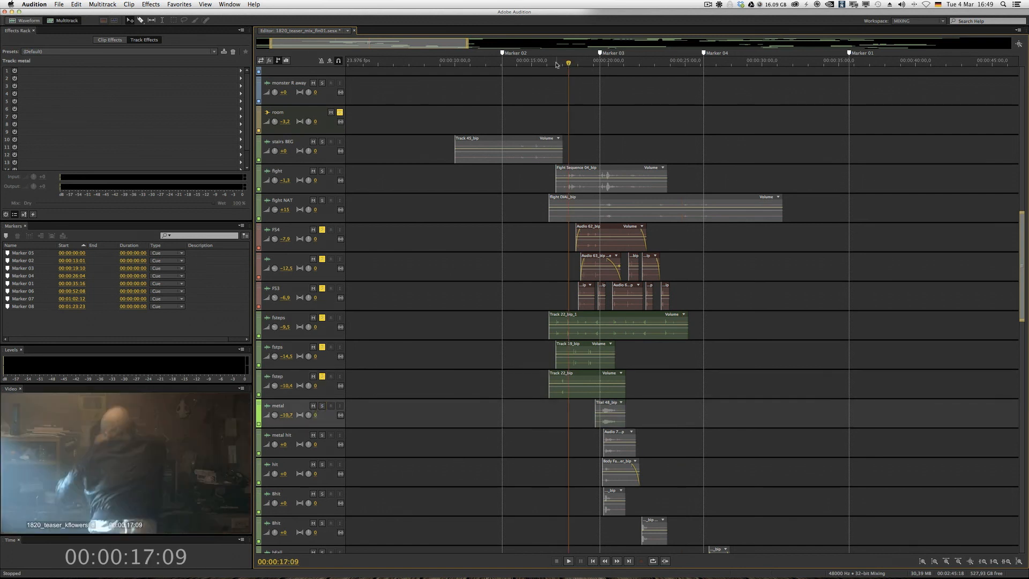
pyautogui.click(555, 64)
pyautogui.press('space')
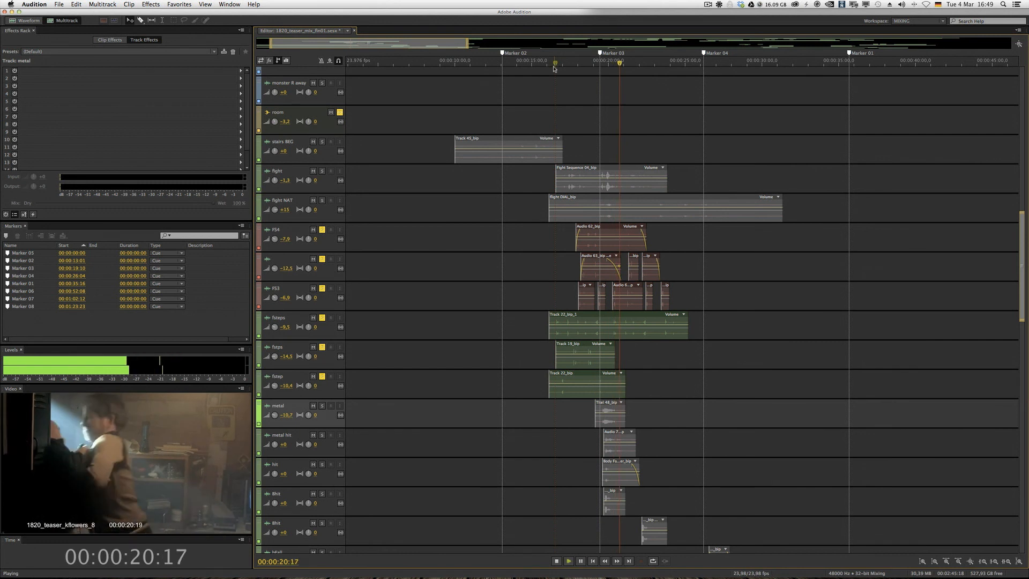
pyautogui.press('space')
# - Remove the solo from all six footstep tracks, from fstep up to FS4
pyautogui.click(322, 373)
pyautogui.click(321, 347)
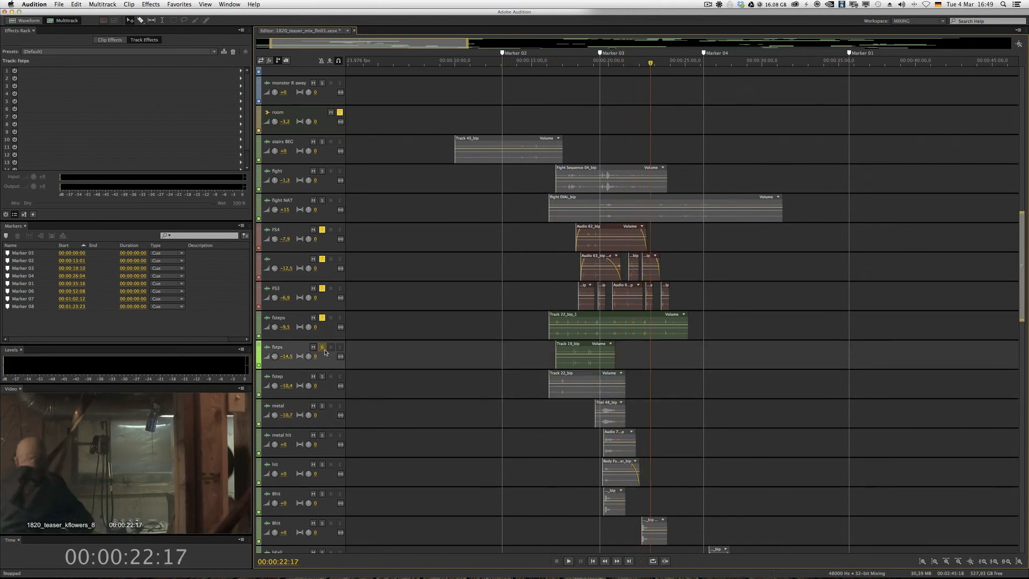
pyautogui.click(322, 317)
pyautogui.click(321, 288)
pyautogui.click(322, 259)
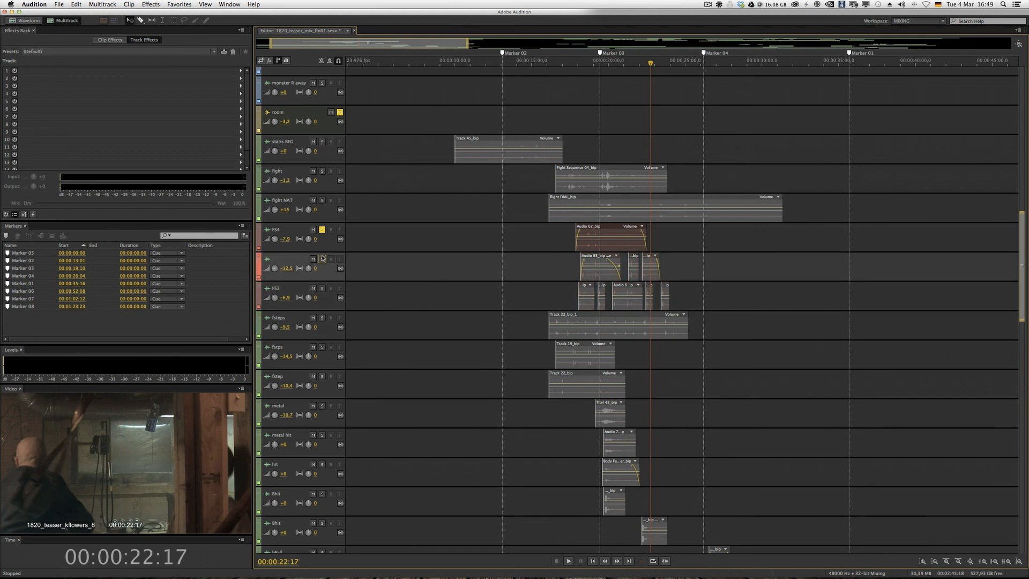
pyautogui.click(321, 229)
# - Solo the eight impact tracks from metal and metal hit down through bfall, wood hit and the last hit track
pyautogui.scroll(-4, 417, 370)
pyautogui.click(322, 284)
pyautogui.click(321, 314)
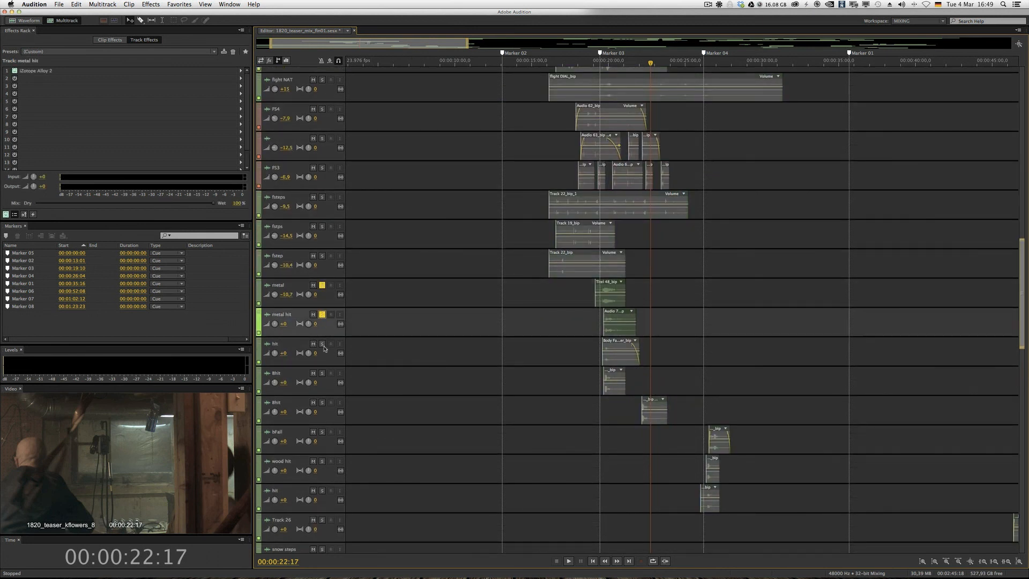
pyautogui.click(322, 344)
pyautogui.click(321, 373)
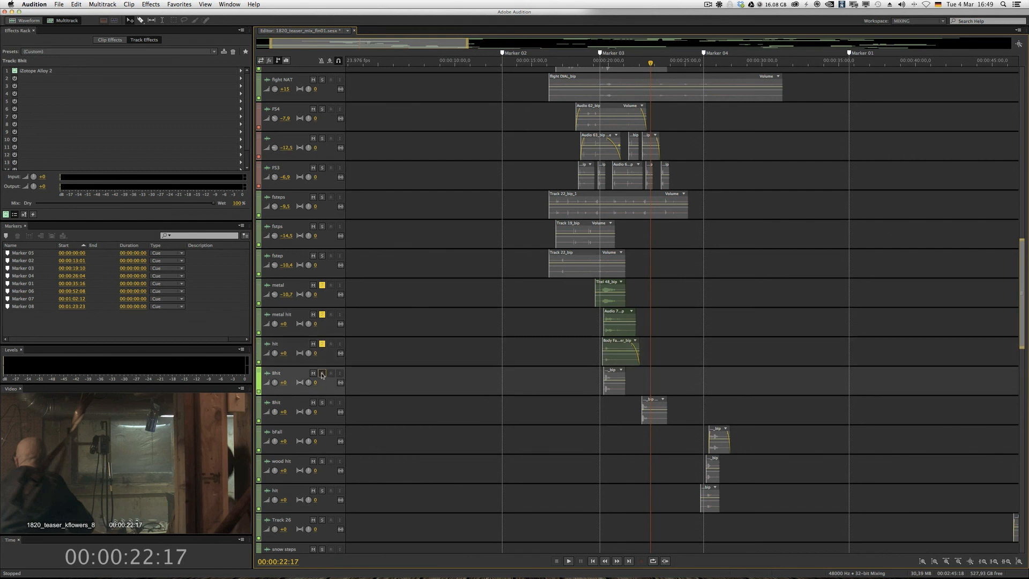
pyautogui.click(322, 403)
pyautogui.click(321, 432)
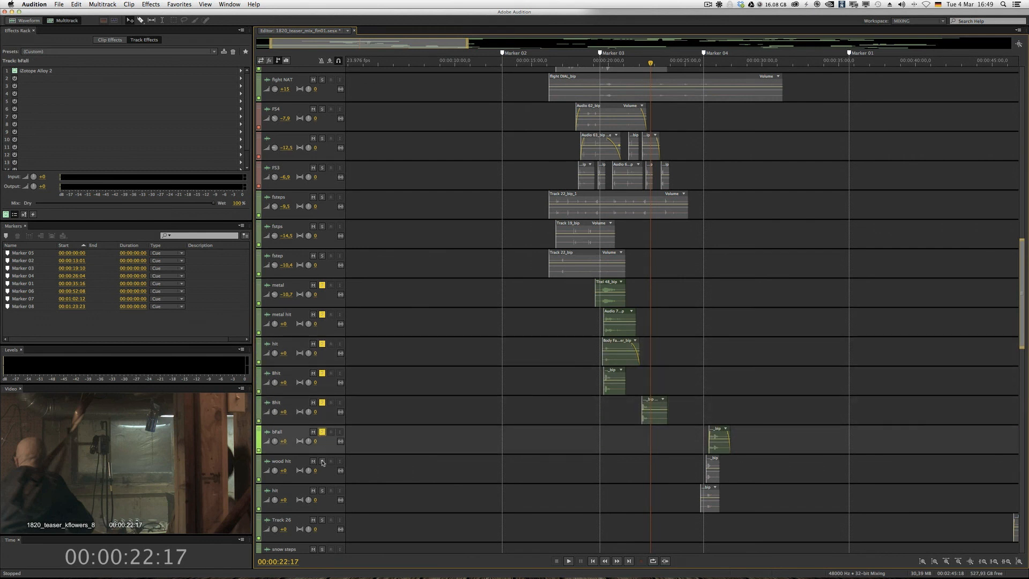
pyautogui.click(322, 462)
pyautogui.click(322, 490)
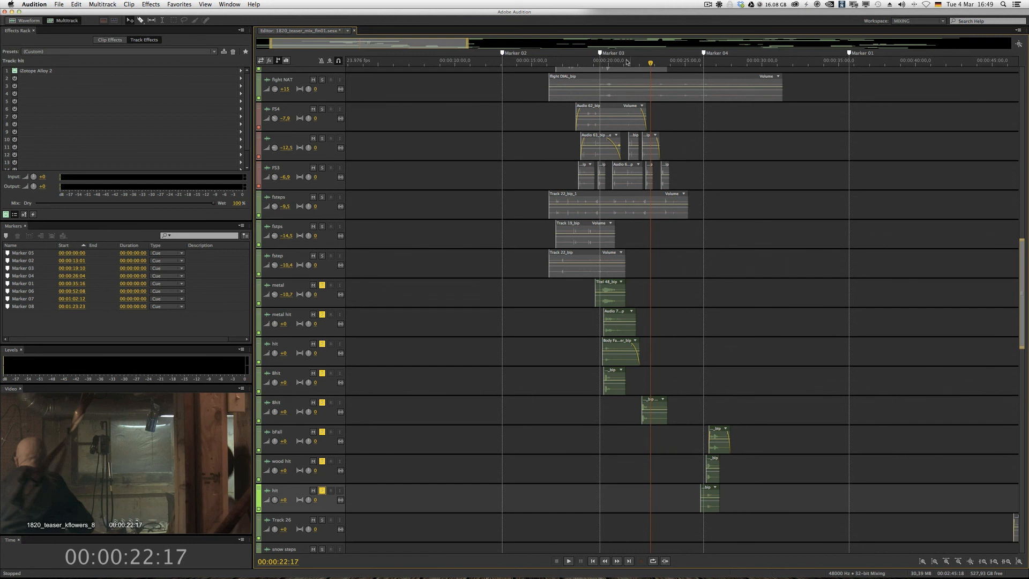
# - Play the soloed impact tracks from Marker 03 until past the hits after Marker 04
pyautogui.click(597, 62)
pyautogui.press('space')
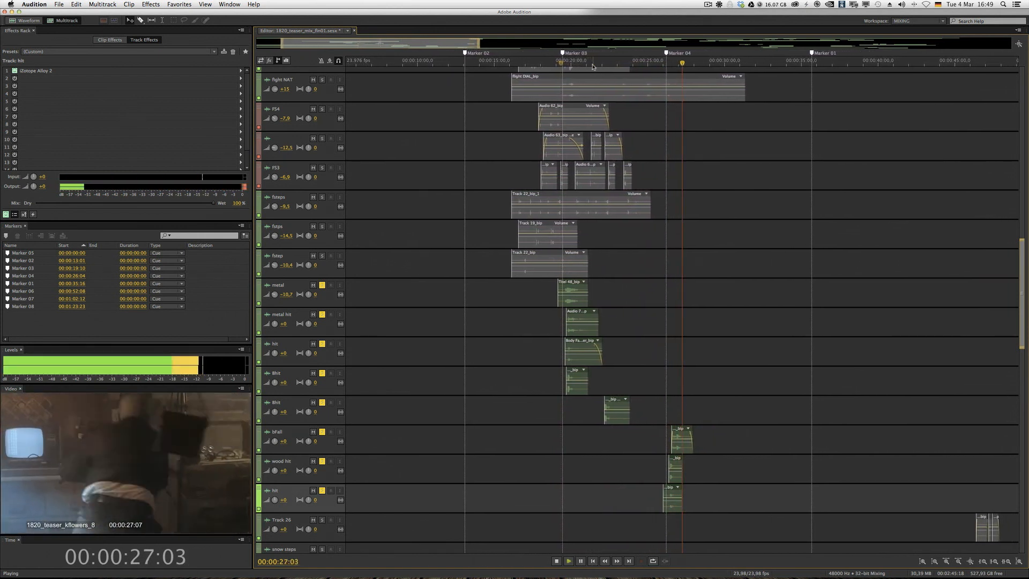
pyautogui.press('space')
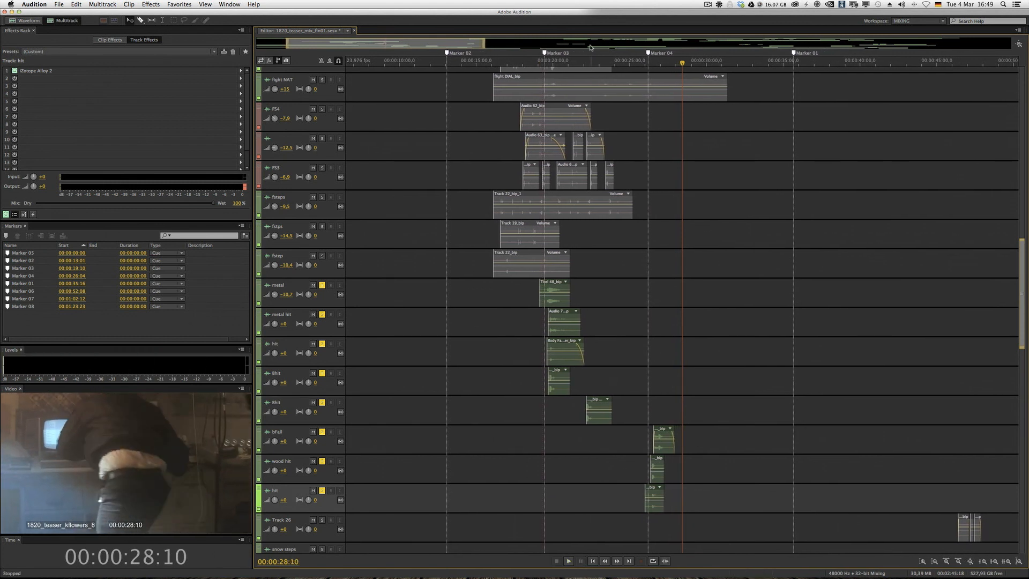
# - Remove the solo from all eight impact tracks, from metal and metal hit down through bfall, wood hit and the last hit track
pyautogui.click(322, 286)
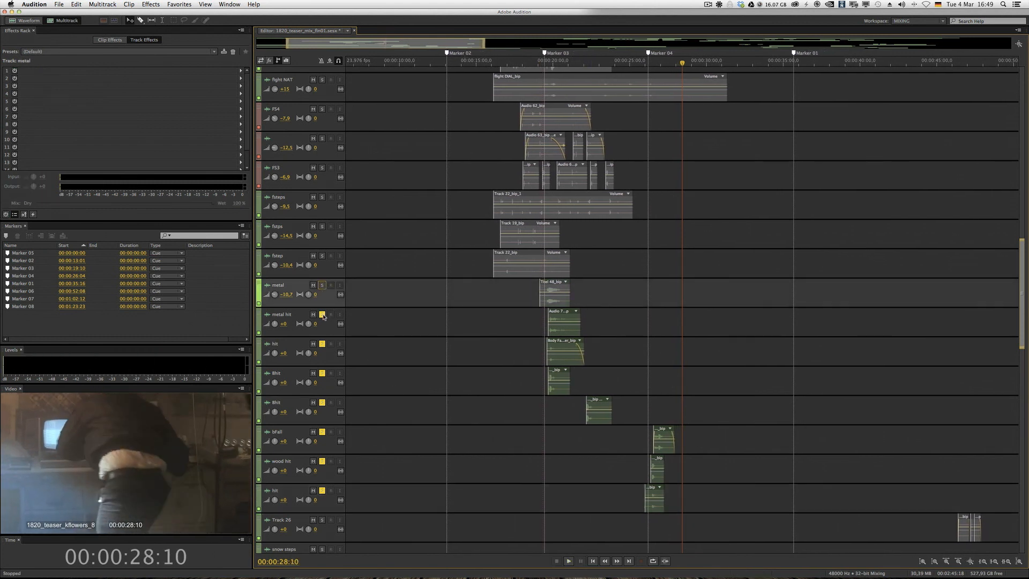
pyautogui.click(322, 315)
pyautogui.click(322, 344)
pyautogui.click(322, 374)
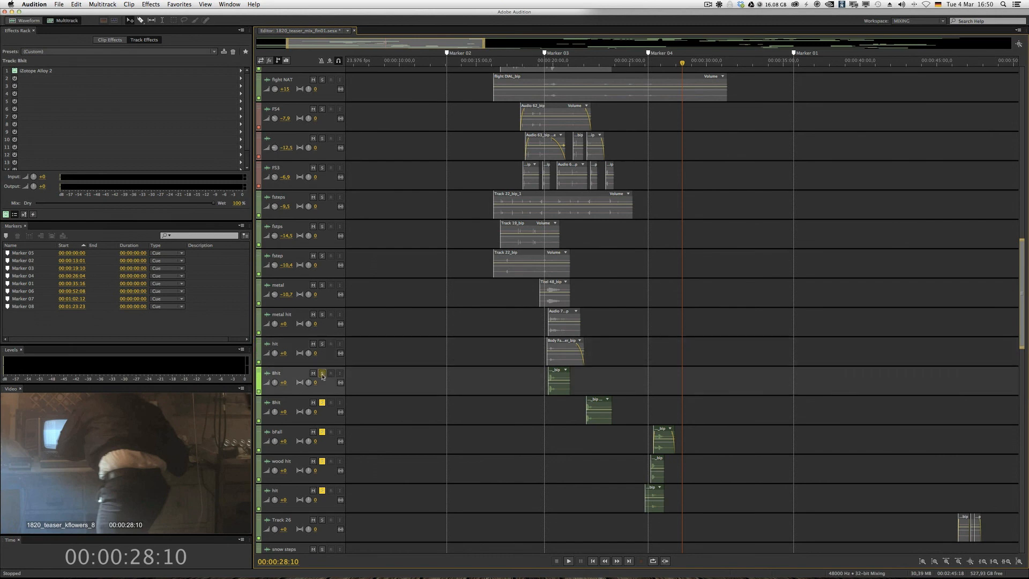
pyautogui.click(322, 403)
pyautogui.click(322, 432)
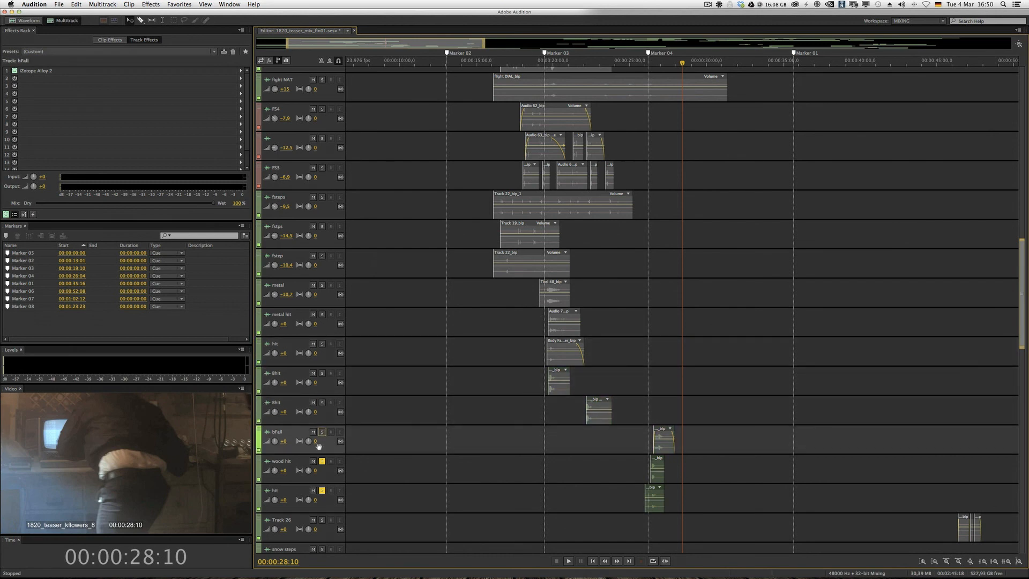
pyautogui.click(322, 462)
pyautogui.click(322, 490)
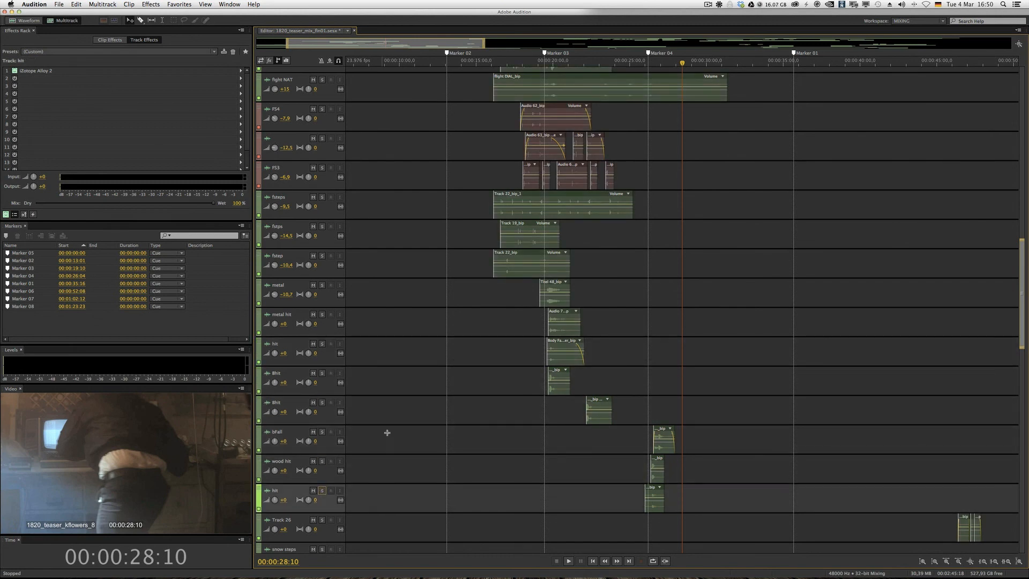
# - Mute the room reverb bus above the stairs BEG track and place the playhead at the start of the stairs BEG clip
pyautogui.scroll(10, 388, 429)
pyautogui.scroll(-1, 393, 428)
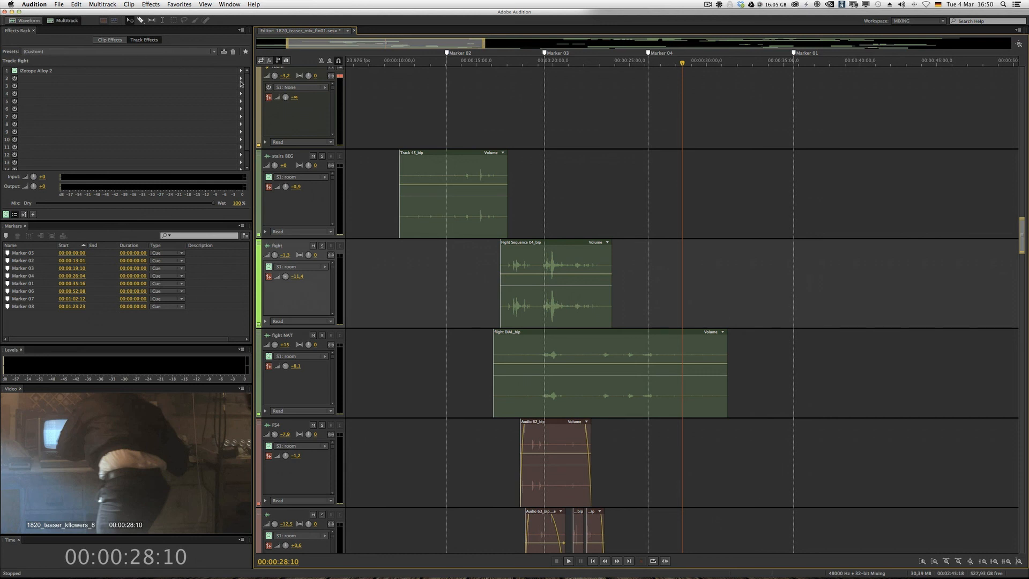
pyautogui.scroll(5, 323, 119)
pyautogui.scroll(-7, 323, 118)
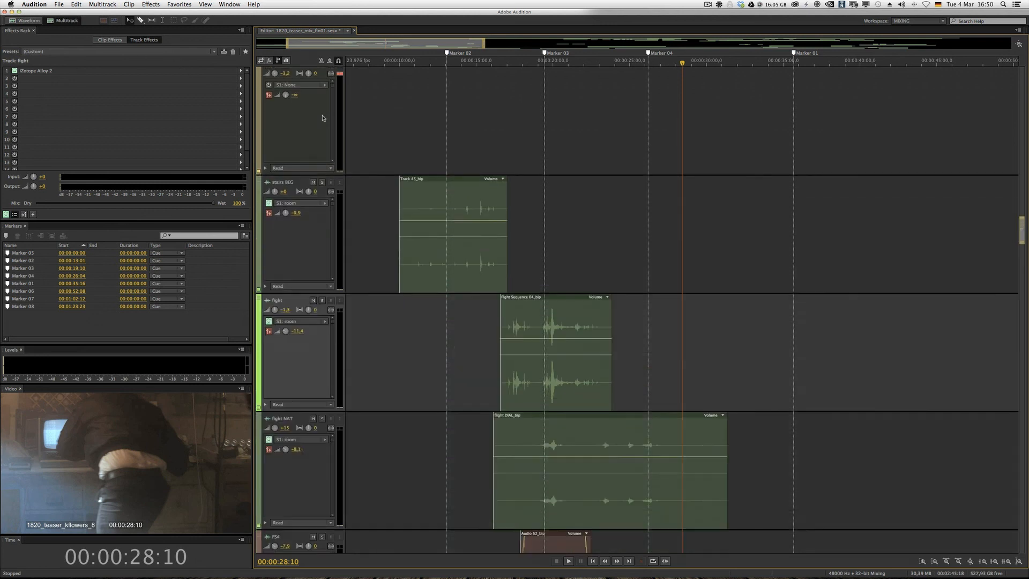
pyautogui.scroll(-2, 322, 118)
pyautogui.click(331, 103)
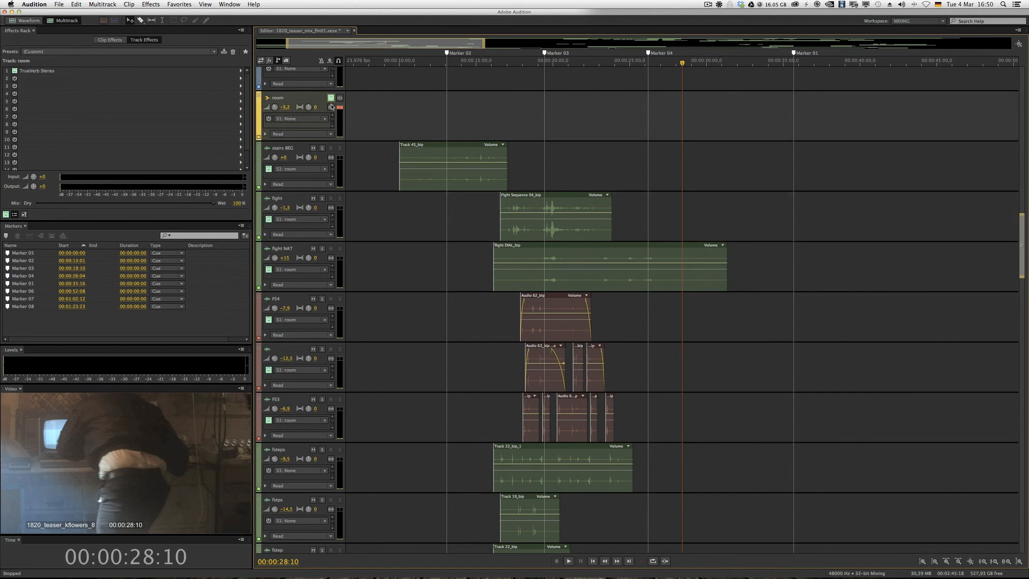
pyautogui.click(399, 63)
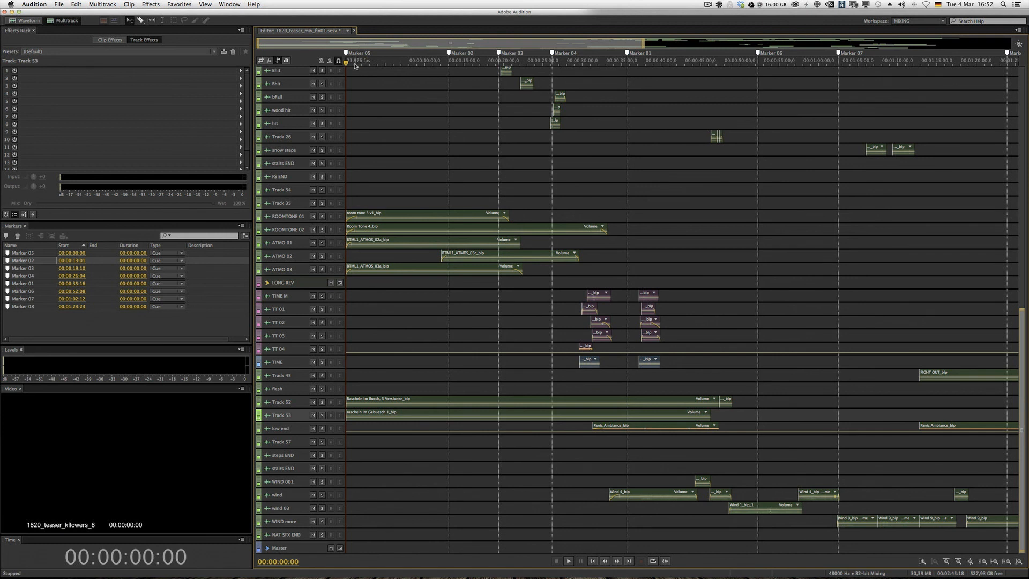
# - Solo ROOMTONE 01 and ROOMTONE 02 and play from the start of the session, switching solos to compare each room tone alone
pyautogui.click(322, 217)
pyautogui.click(322, 229)
pyautogui.press('space')
pyautogui.click(321, 230)
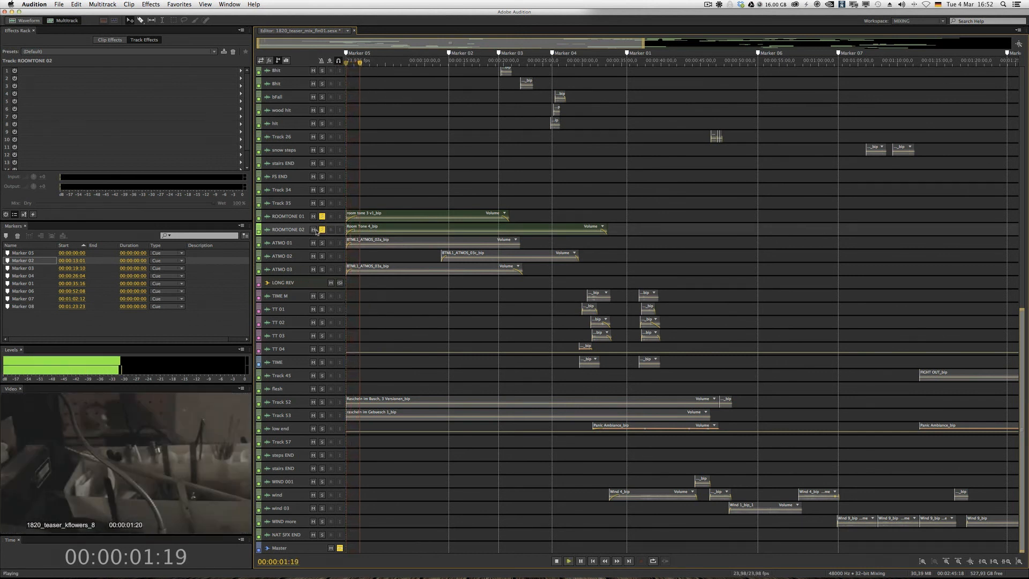
pyautogui.click(321, 230)
pyautogui.click(322, 216)
pyautogui.click(322, 216)
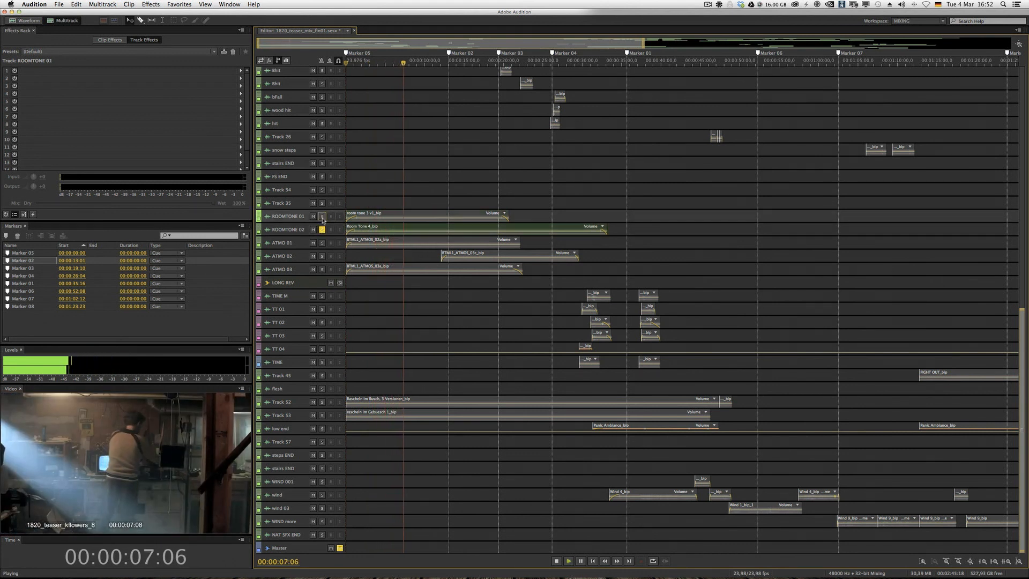
# - Clear the solos on both ROOMTONE tracks and stop playback
pyautogui.click(322, 229)
pyautogui.click(322, 216)
pyautogui.press('space')
# - Solo ATMO 01, ATMO 02 and ATMO 03 and play them from the start of the session until just before Marker 04
pyautogui.click(323, 243)
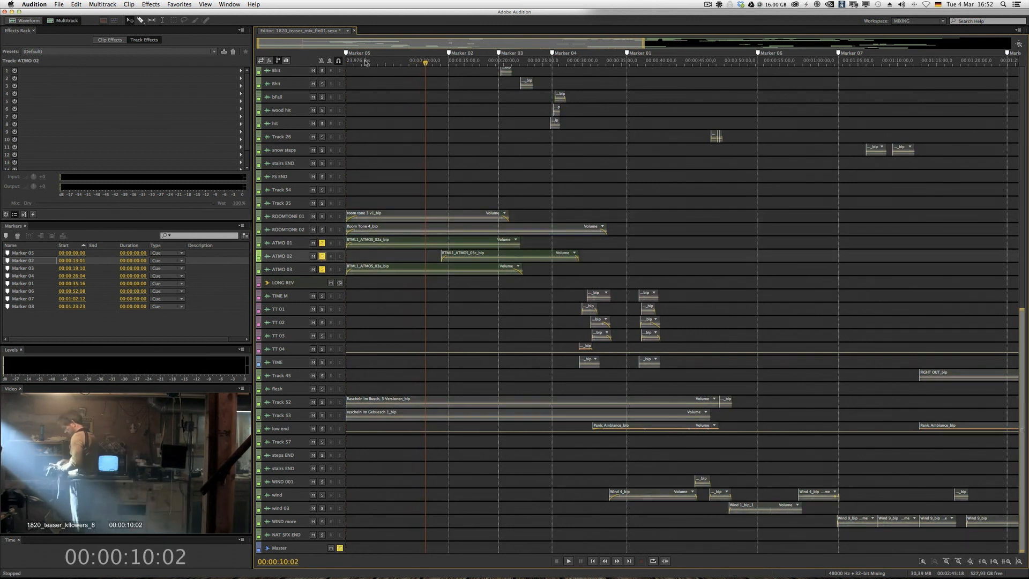
pyautogui.moveTo(352, 63); pyautogui.dragTo(342, 72)
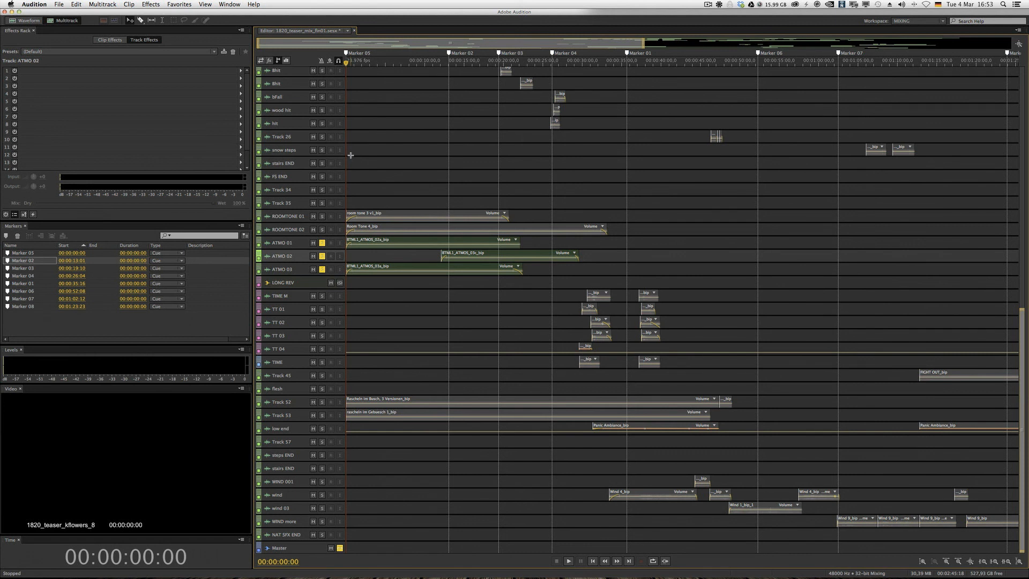
pyautogui.press('space')
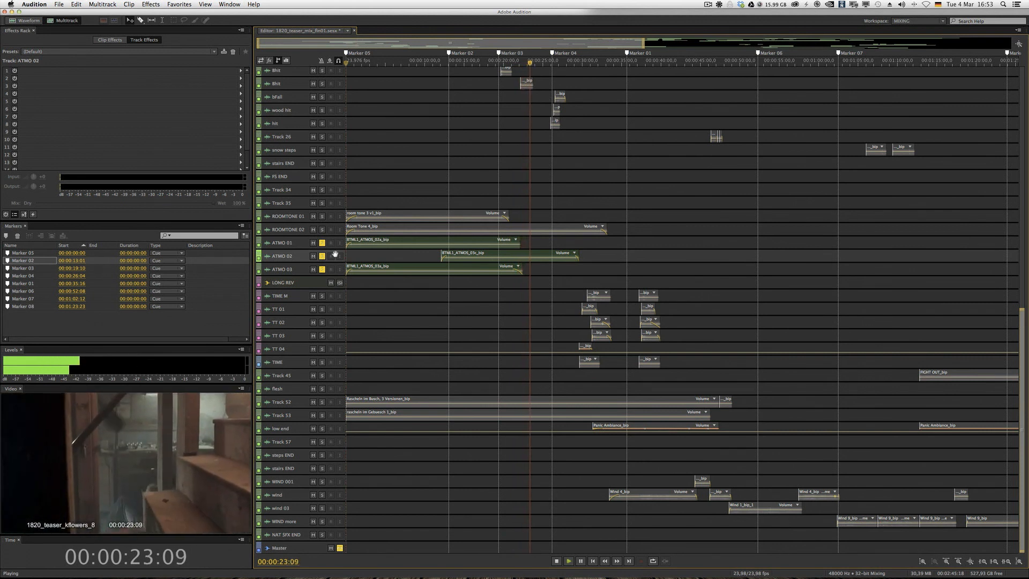
pyautogui.press('space')
# - Remove the solo from ATMO 01, ATMO 02 and ATMO 03
pyautogui.click(322, 242)
pyautogui.click(321, 257)
pyautogui.click(322, 269)
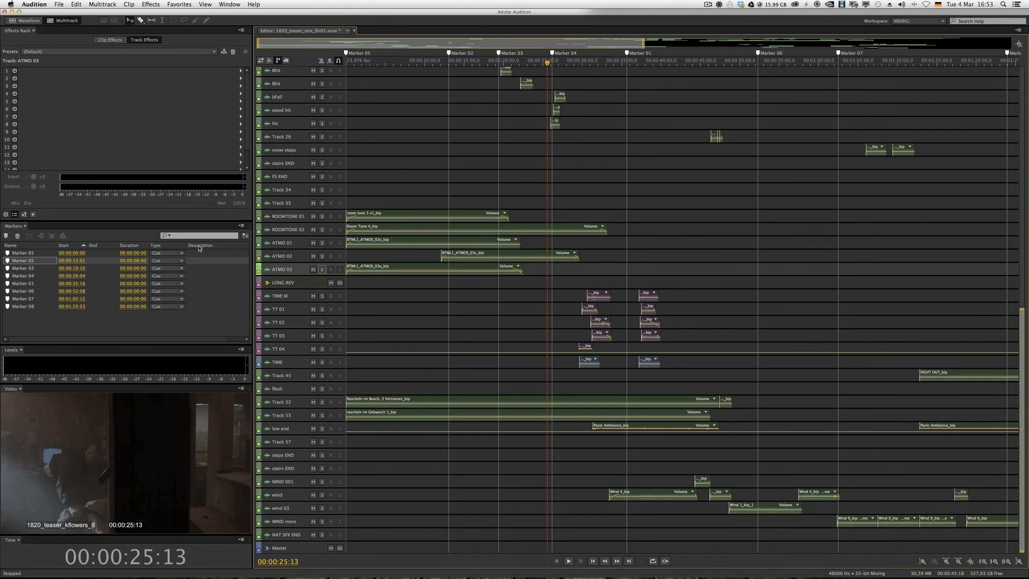
# - Start playing the mix from shortly before Marker 01, ahead of the mountain scene
pyautogui.hscroll(1, 669, 199)
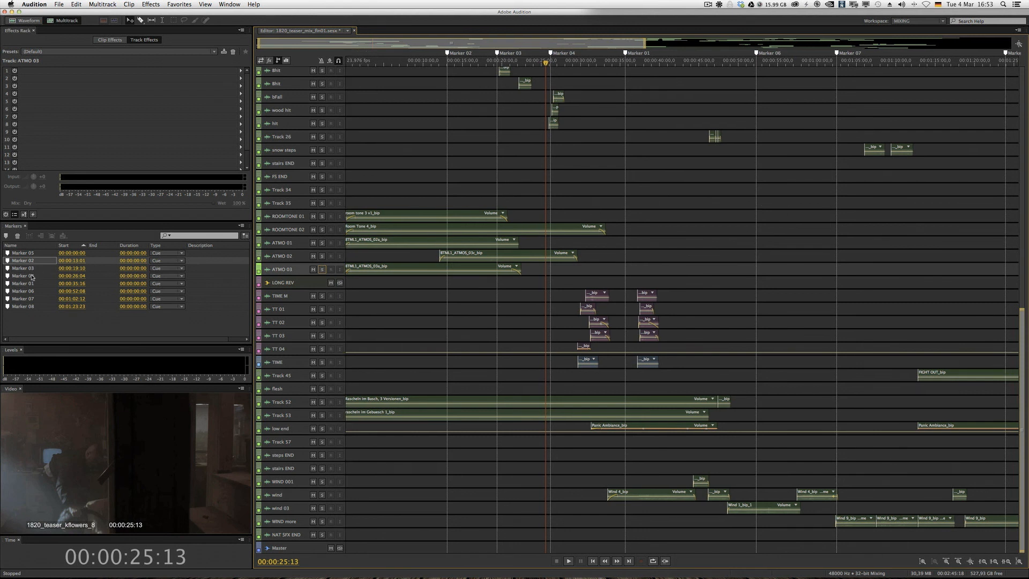
pyautogui.moveTo(637, 64); pyautogui.dragTo(598, 66)
pyautogui.press('space')
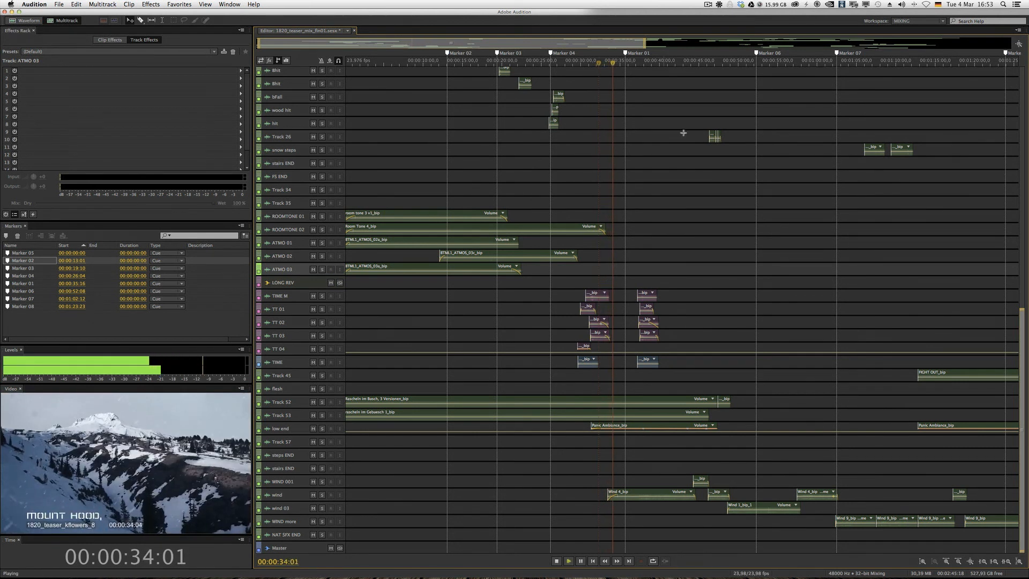
# - Mute the MUSIC 002 and MUSIC 001 tracks while the mix keeps playing
pyautogui.scroll(10, 708, 143)
pyautogui.scroll(2, 708, 143)
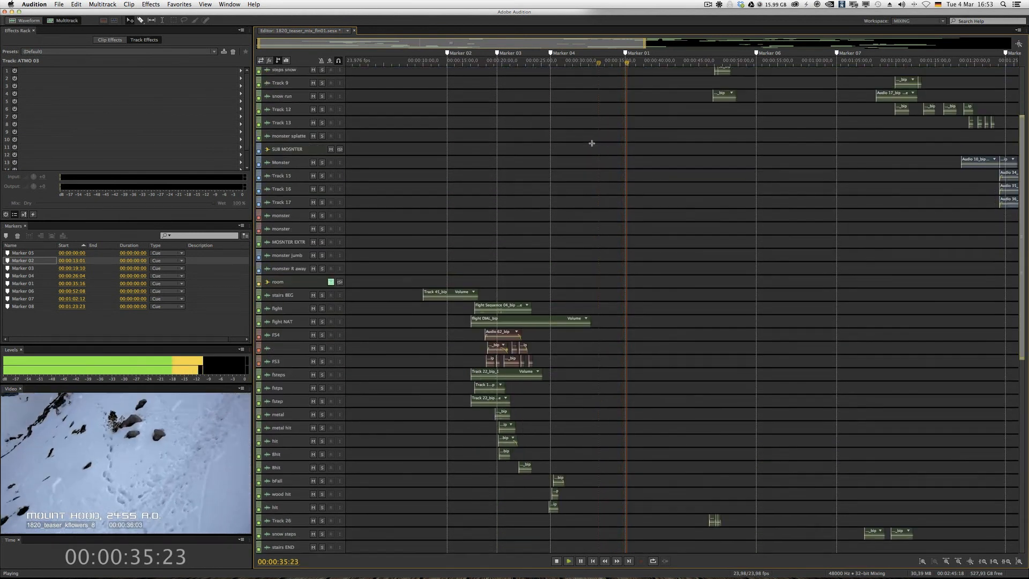
pyautogui.click(317, 112)
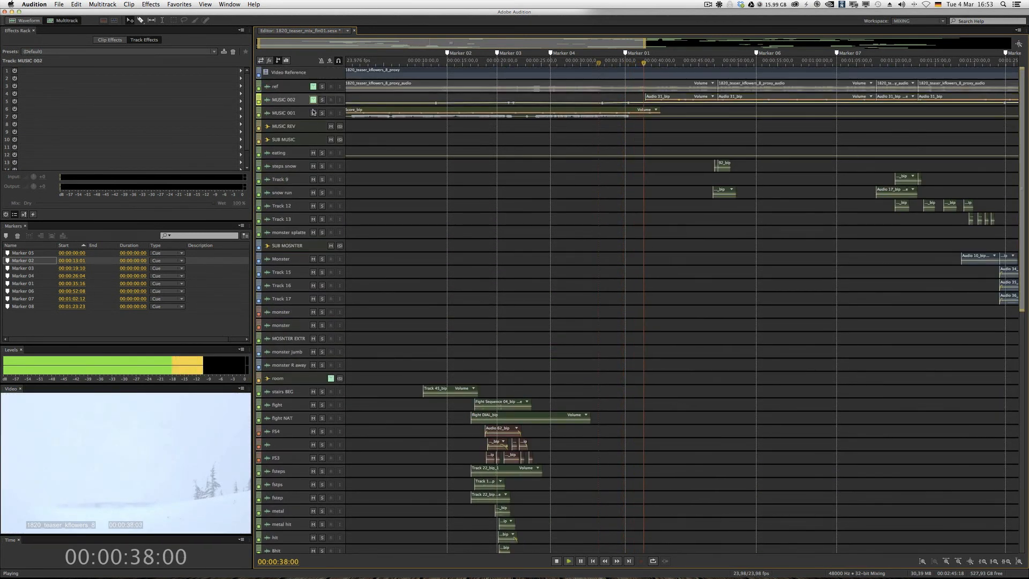
# - Follow the ambience, TIME and wind clips during playback and stop just past Marker 06
pyautogui.scroll(-12, 598, 166)
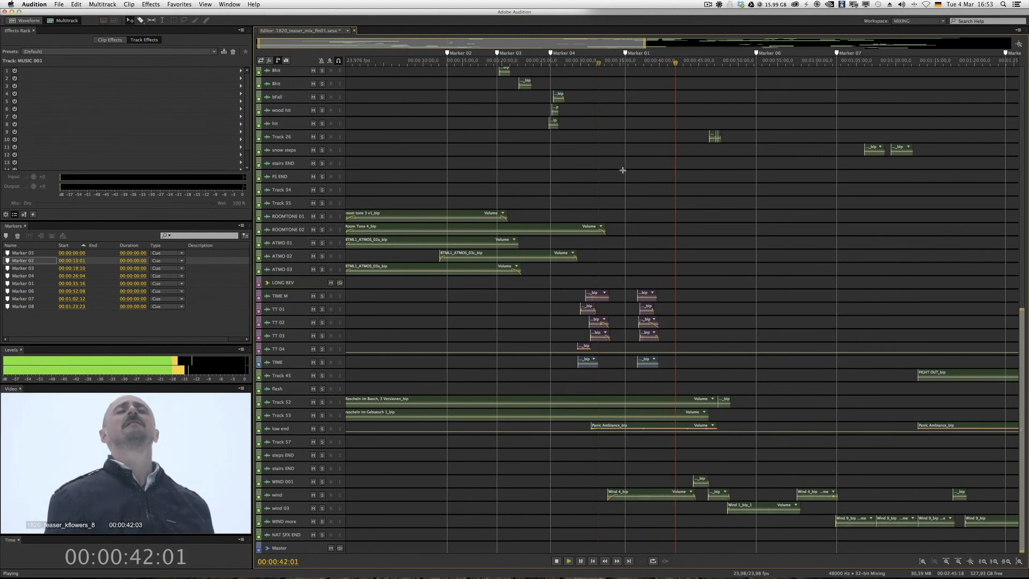
pyautogui.hscroll(1, 622, 170)
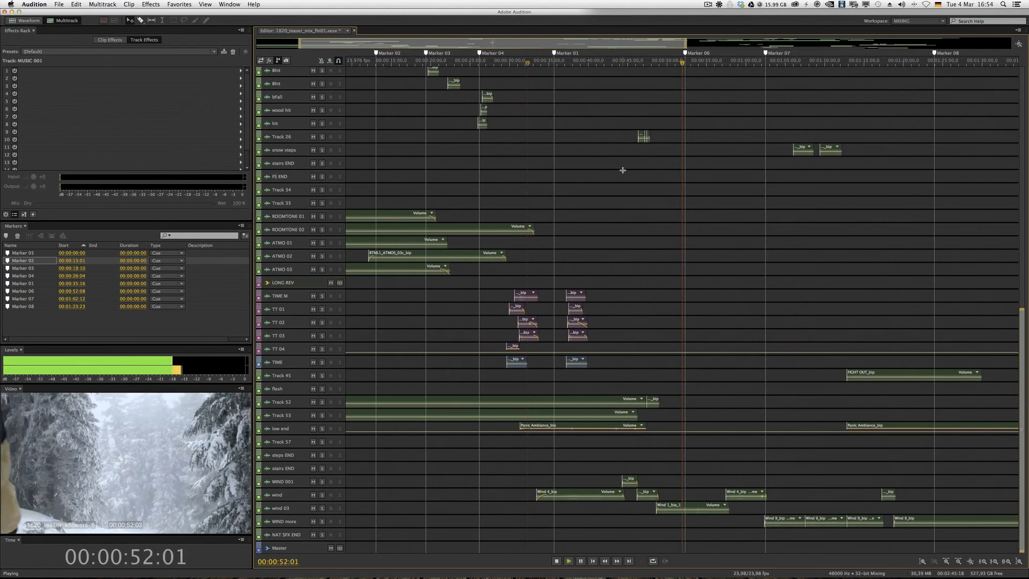
pyautogui.press('space')
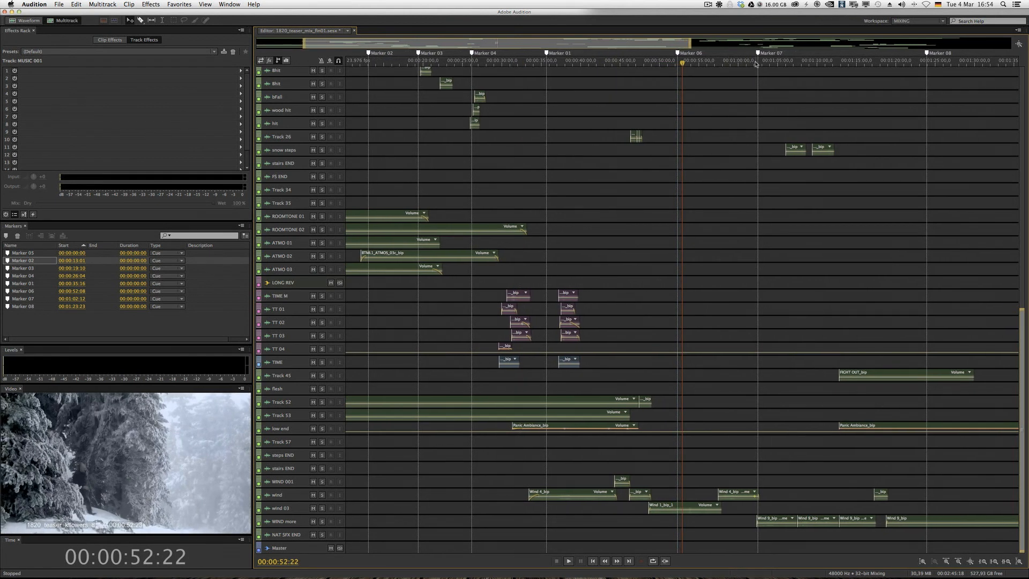
# - Play the mix from Marker 07 for about four seconds, stopping at 00:01:06:16
pyautogui.click(755, 63)
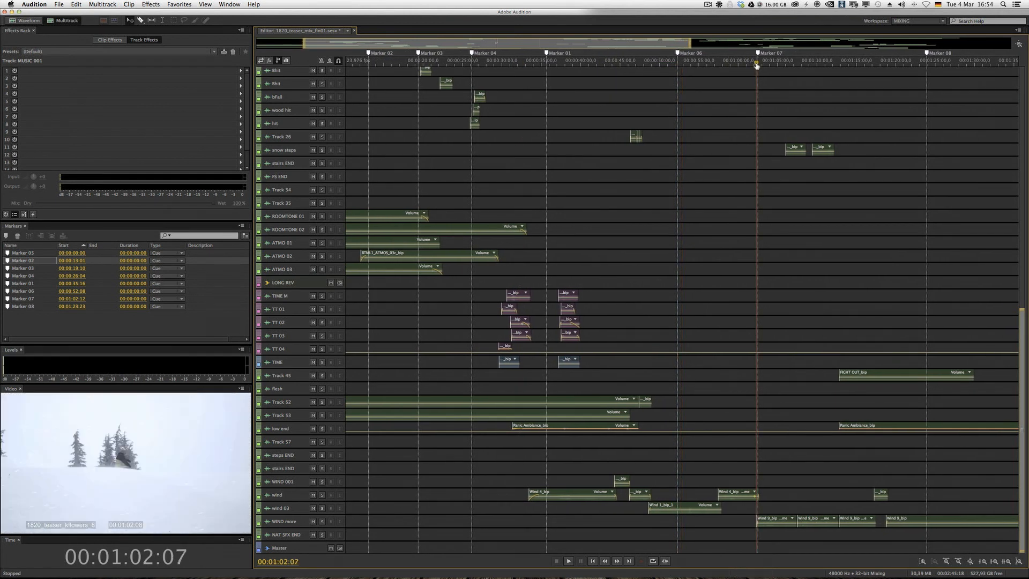
pyautogui.click(16, 299)
pyautogui.press('space')
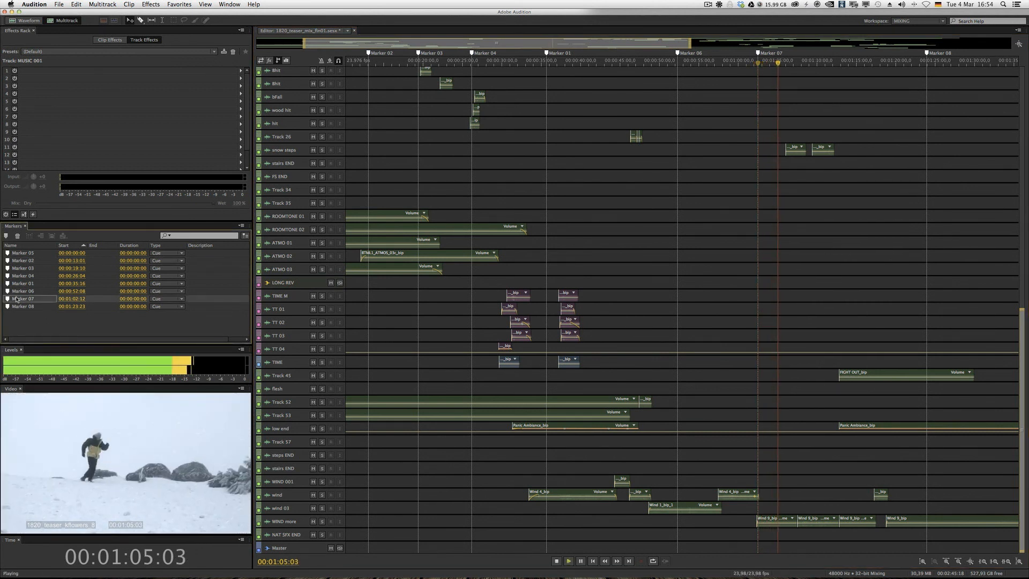
pyautogui.press('space')
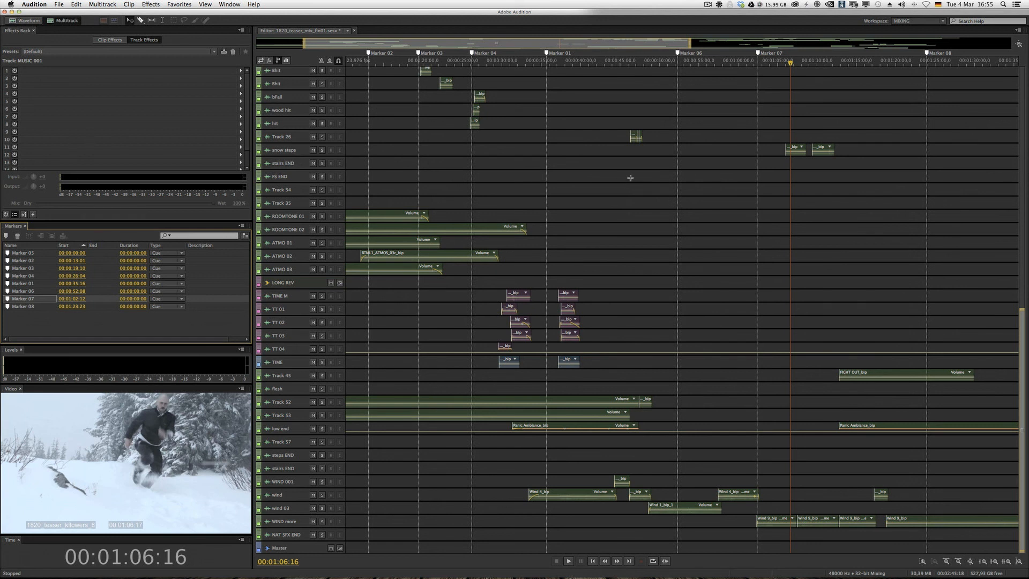
# - Examine the clip layout around and after Marker 08, from the ending tracks up to the enlarged snow and monster tracks
pyautogui.hscroll(10, 630, 178)
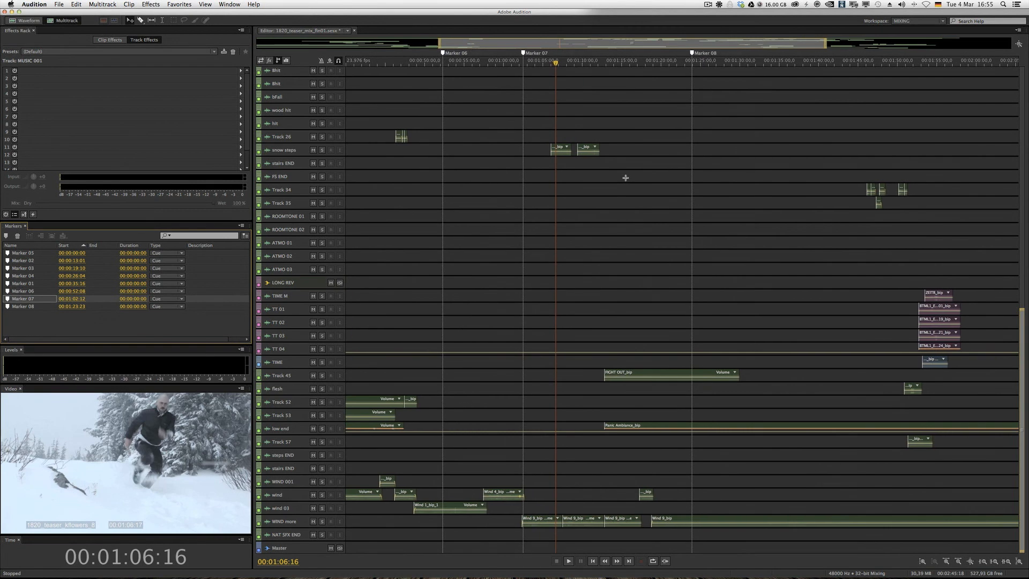
pyautogui.hscroll(10, 625, 177)
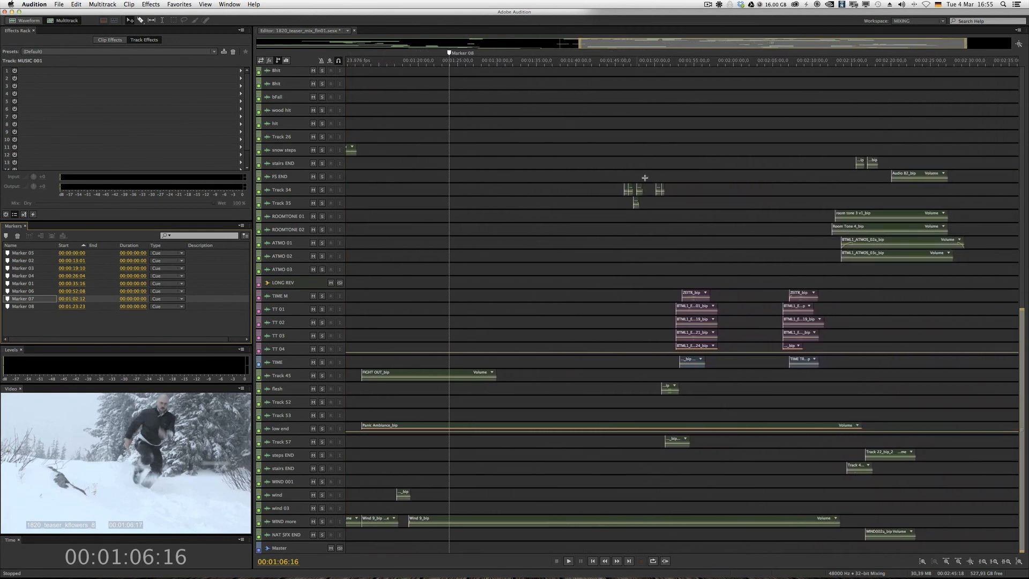
pyautogui.scroll(8, 664, 340)
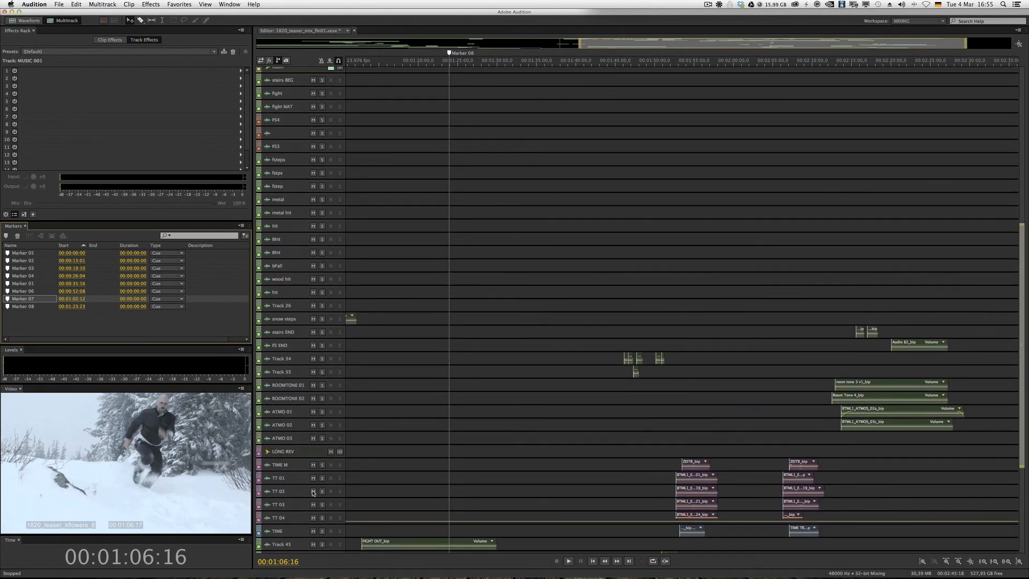
pyautogui.scroll(8, 313, 483)
pyautogui.scroll(8, 708, 345)
pyautogui.scroll(20, 713, 341)
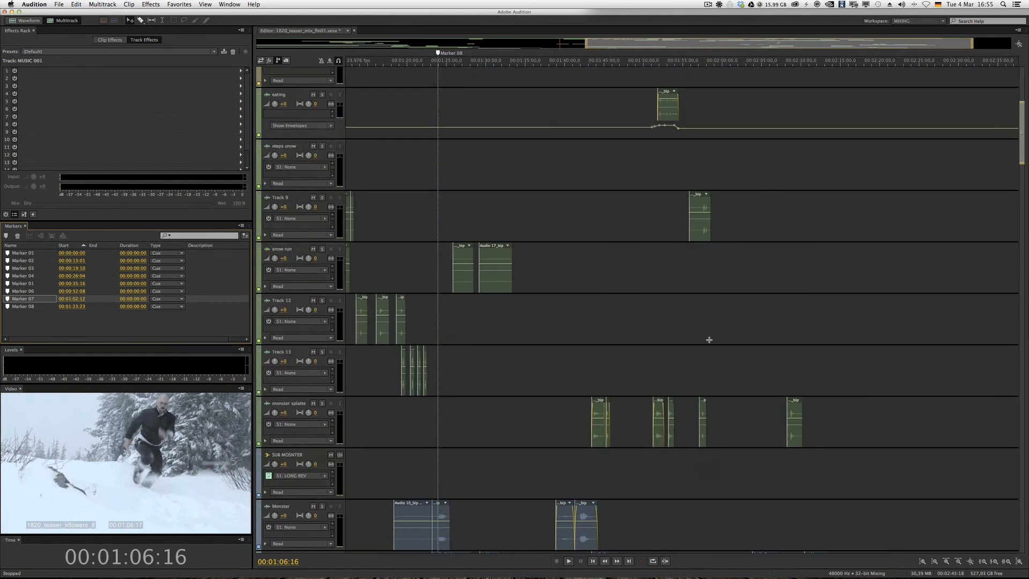
pyautogui.scroll(-20, 708, 339)
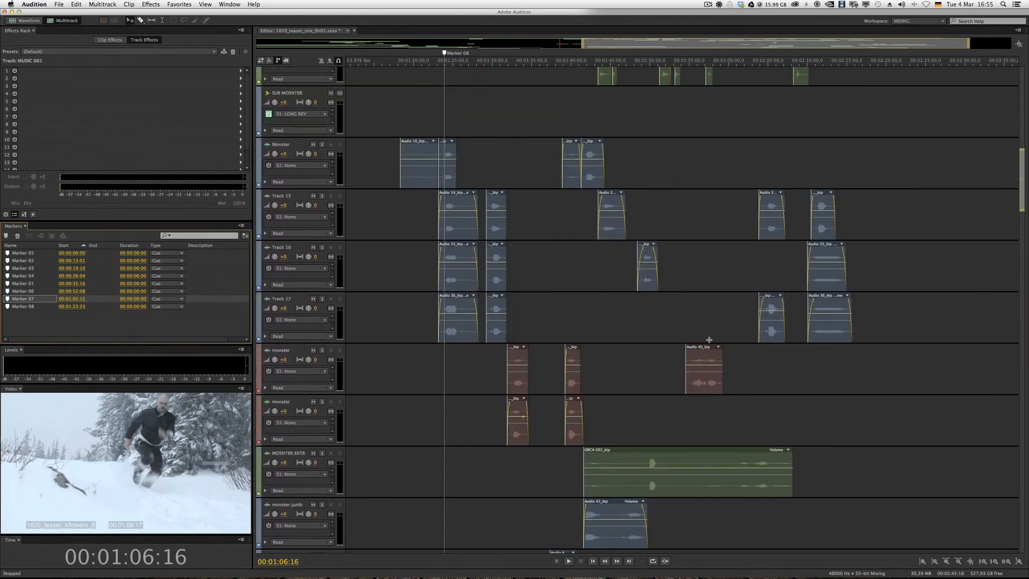
pyautogui.scroll(1, 498, 223)
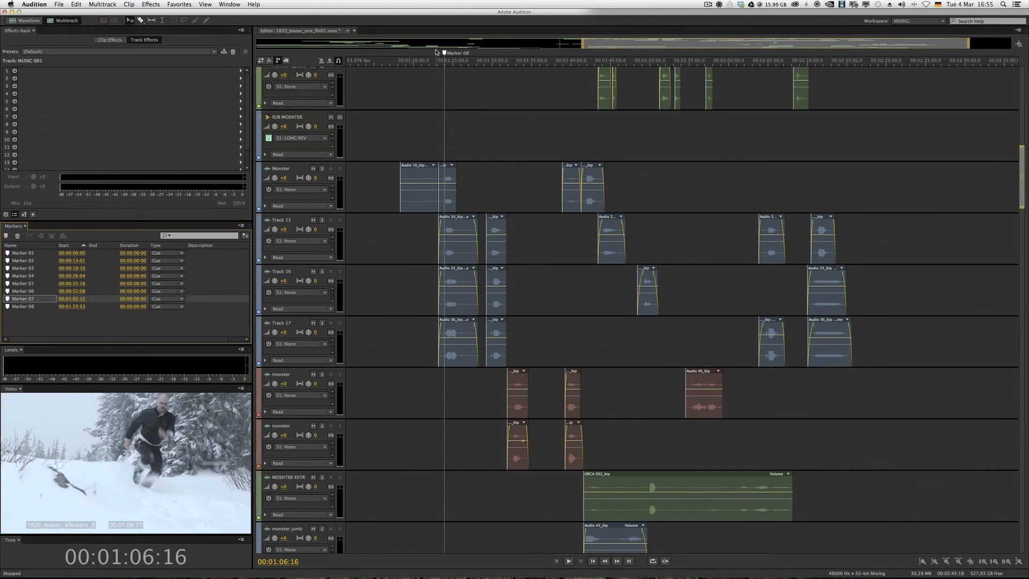
# - Place the playhead just before Marker 08 and solo Monster, Track 15, Track 16, Track 17 and the two red monster tracks
pyautogui.click(443, 65)
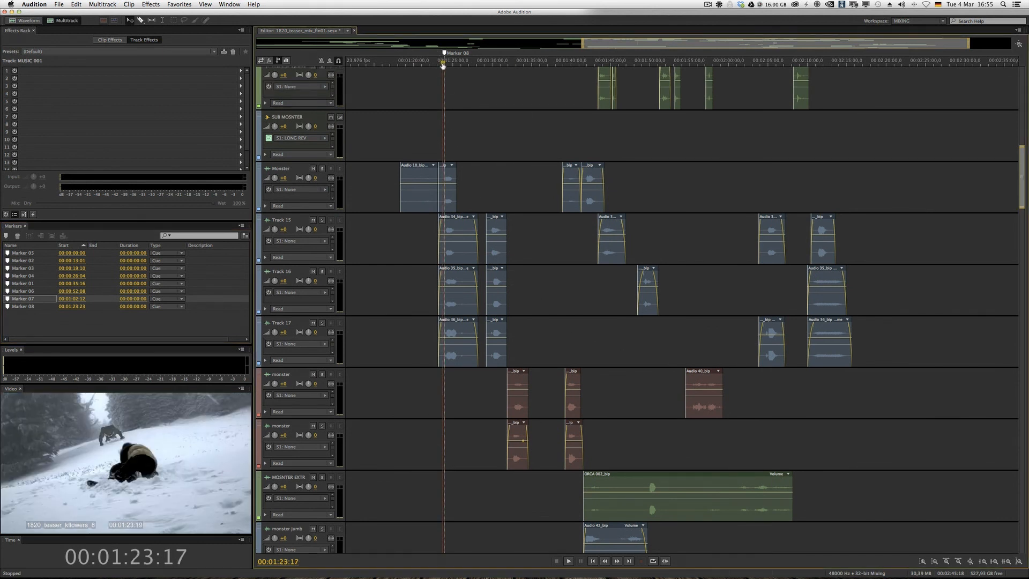
pyautogui.click(322, 169)
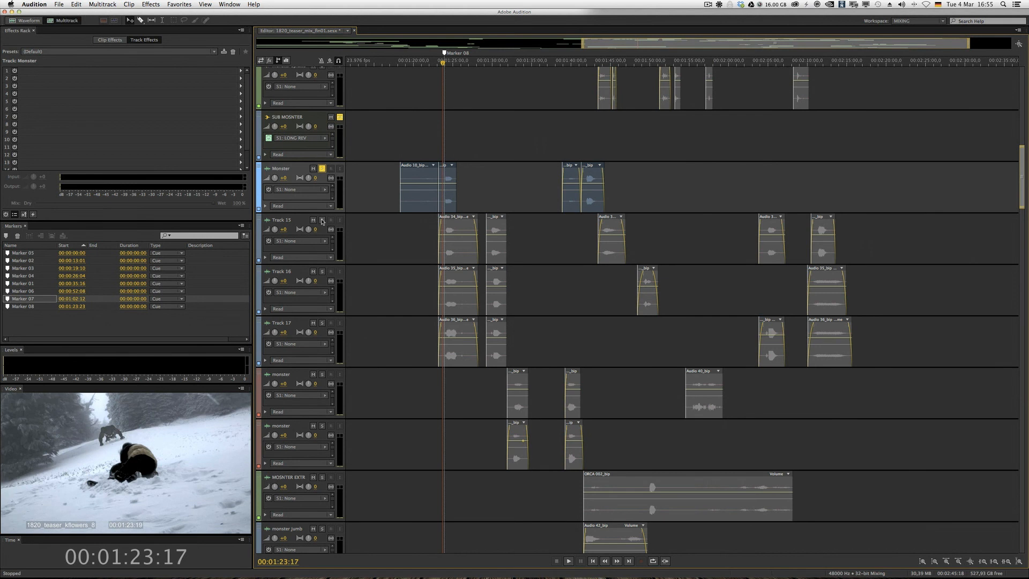
pyautogui.click(322, 220)
pyautogui.hotkey('alt', '-')
pyautogui.click(322, 244)
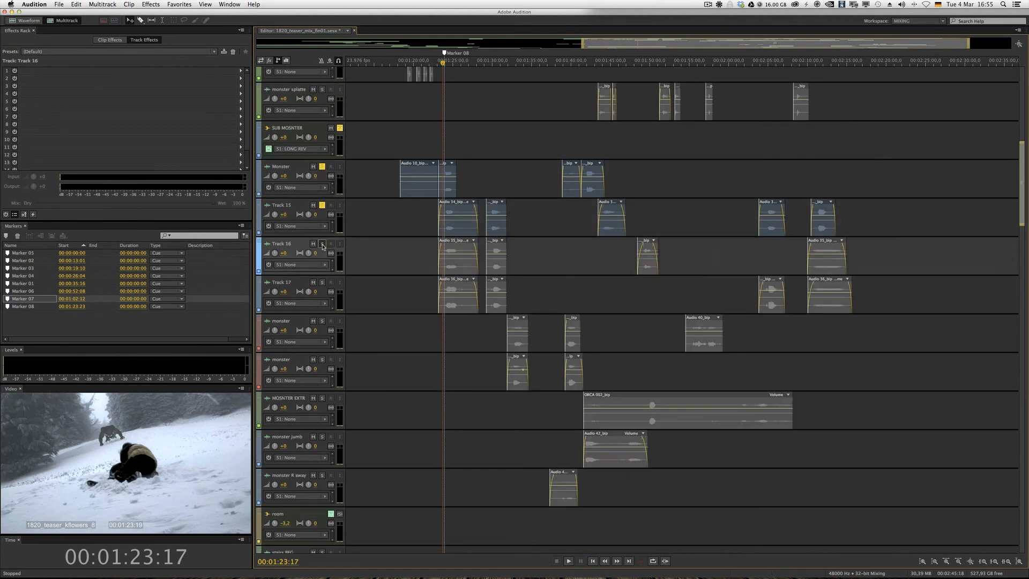
pyautogui.click(322, 282)
pyautogui.click(322, 320)
pyautogui.click(322, 359)
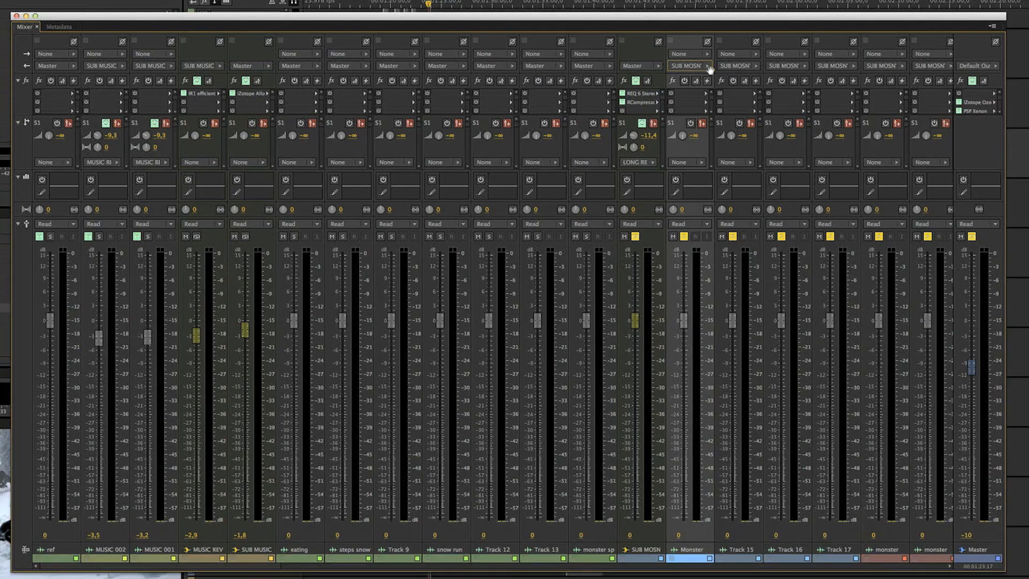
# - Show the available output routing options for the Monster track in the mixer and close the list
pyautogui.click(709, 66)
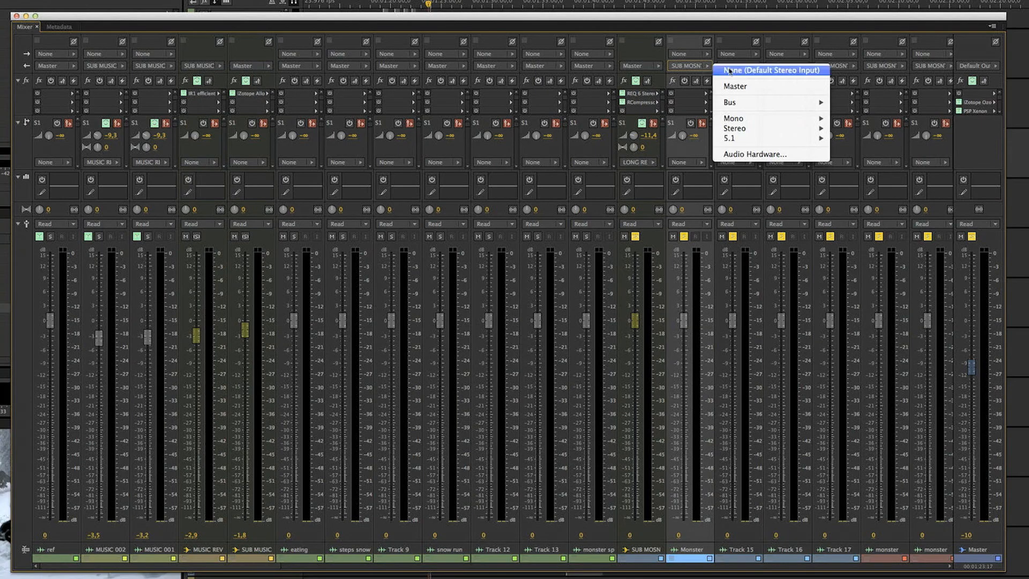
pyautogui.moveTo(746, 128)
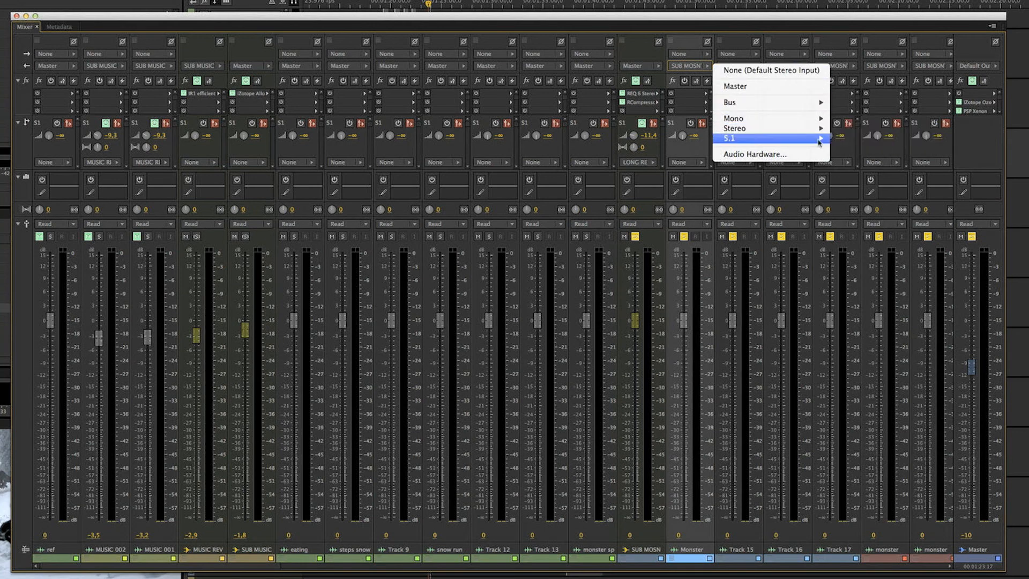
pyautogui.click(646, 32)
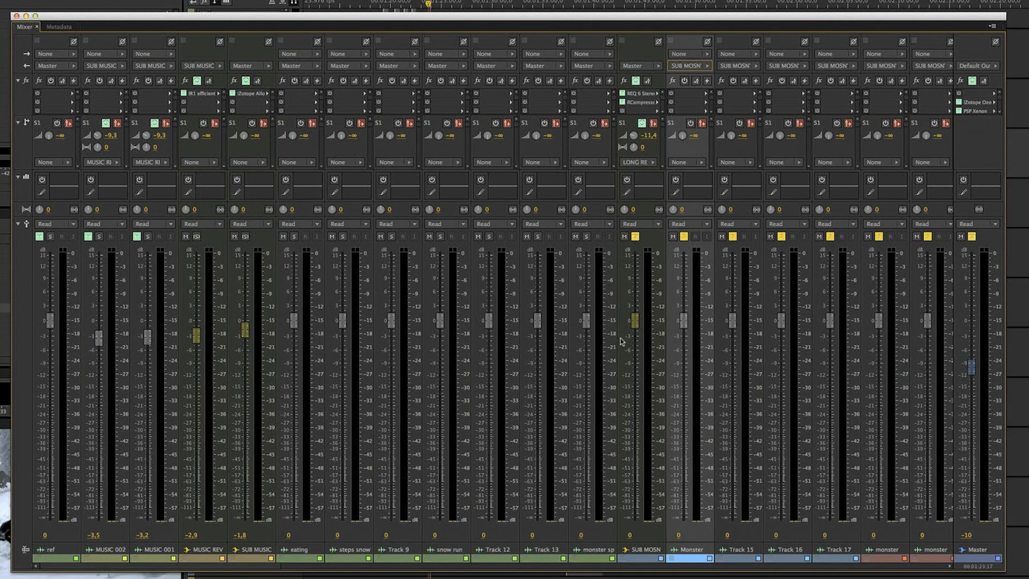
# - Inspect the REQ 6 Stereo and RCompressor Stereo effects on the SUB MOSNTER bus, closing each effect window
pyautogui.doubleClick(635, 94)
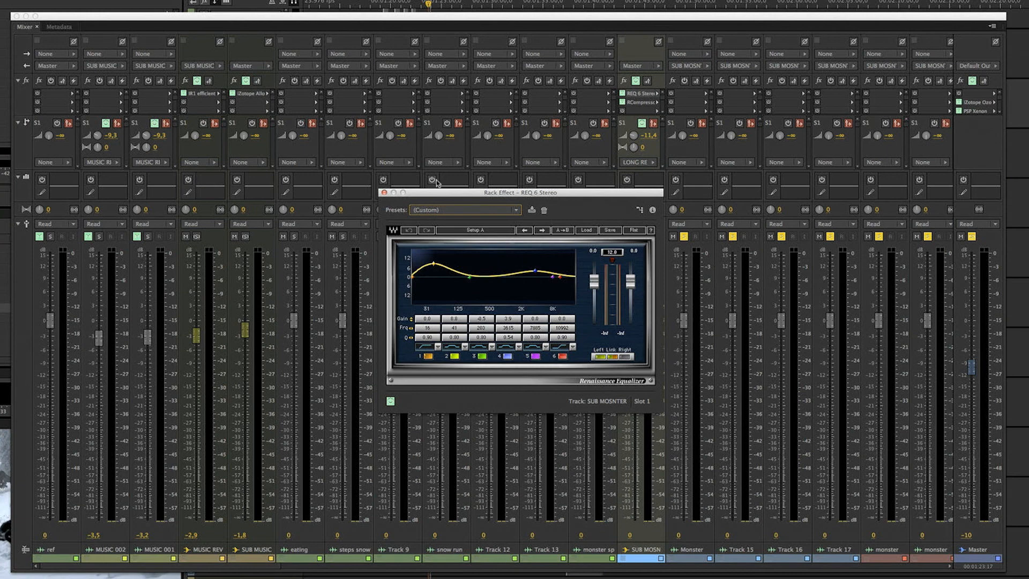
pyautogui.click(384, 194)
pyautogui.doubleClick(642, 102)
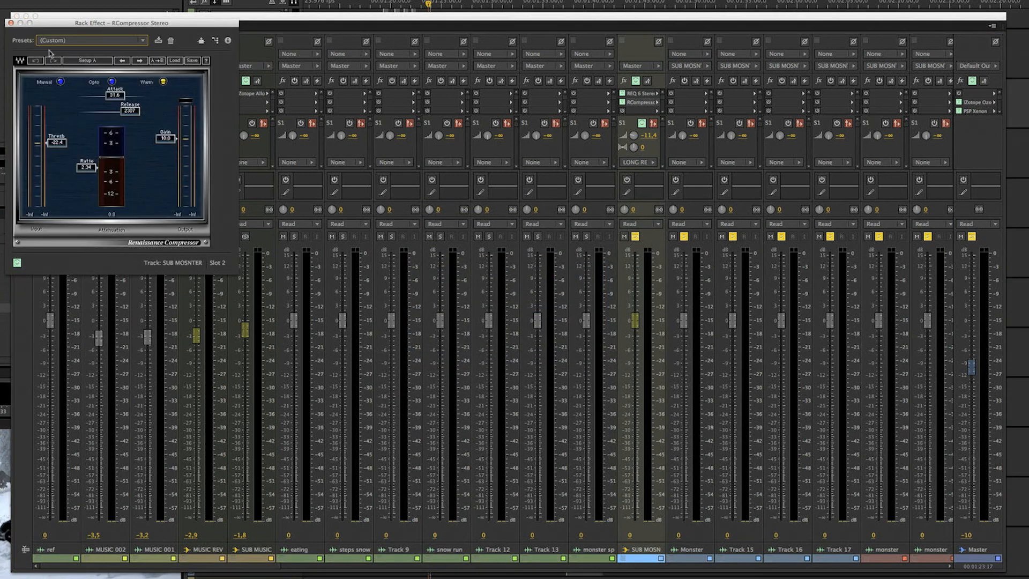
pyautogui.click(10, 23)
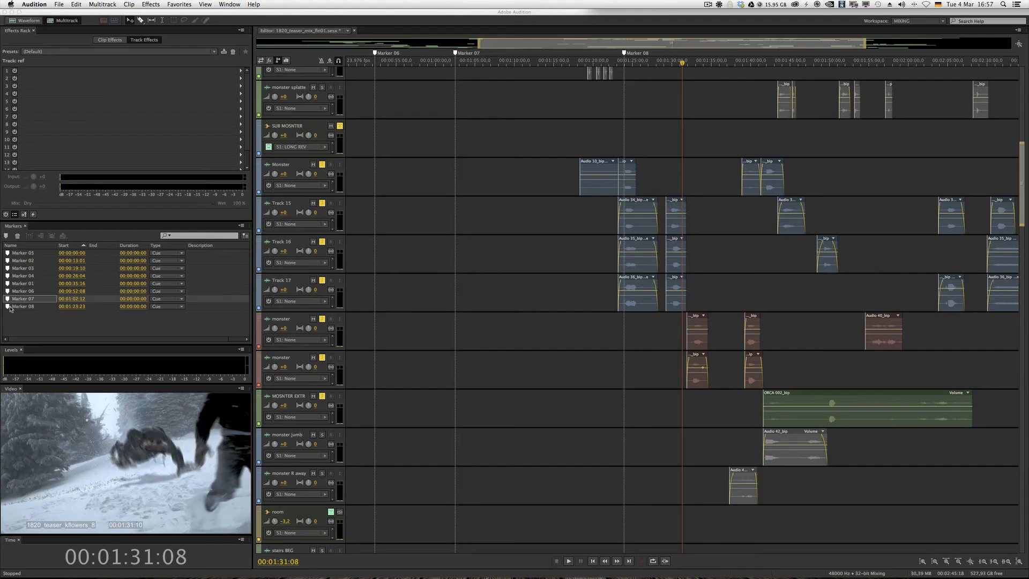
# - Examine the clip layout around Marker 08, from the music and snow tracks down through the monster tracks to the room bus and its fight tracks
pyautogui.click(10, 308)
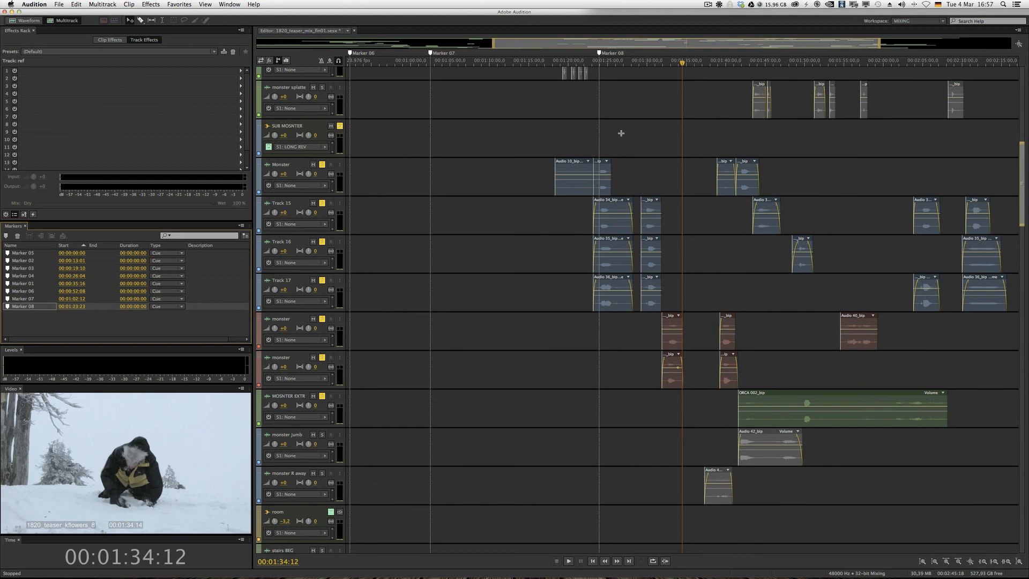
pyautogui.hscroll(3, 621, 133)
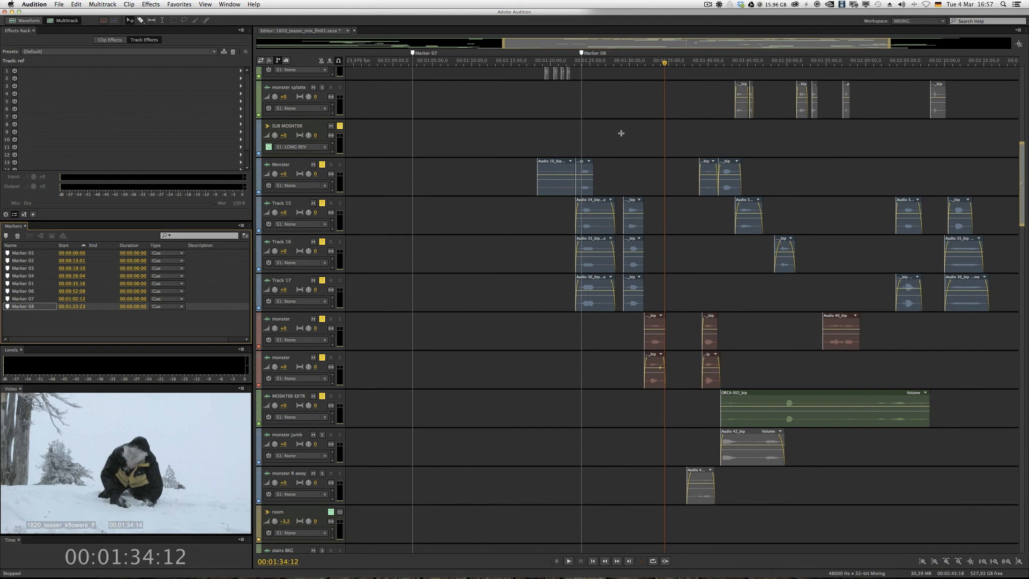
pyautogui.scroll(5, 620, 132)
pyautogui.scroll(-12, 620, 133)
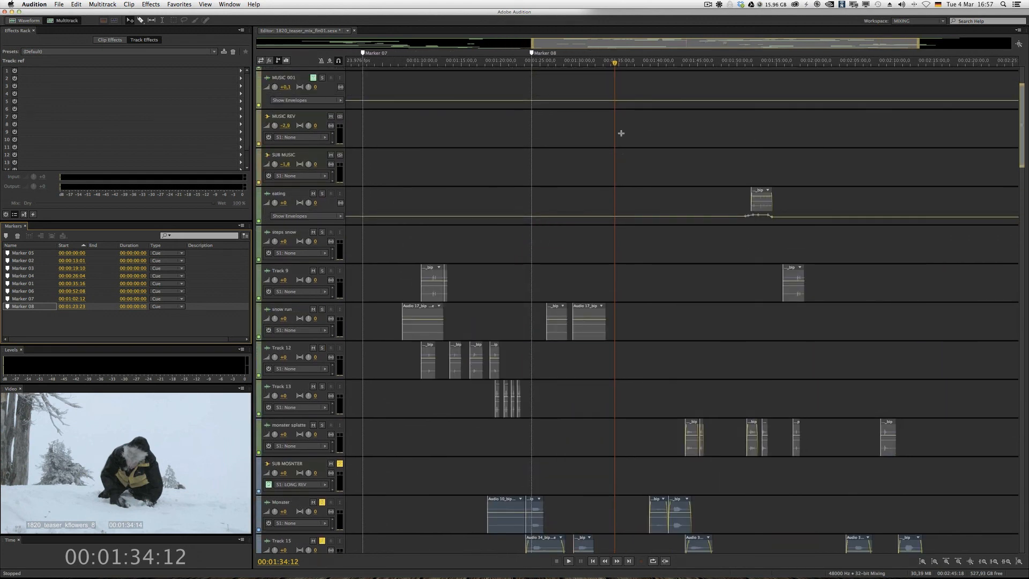
pyautogui.hscroll(1, 620, 133)
pyautogui.scroll(5, 621, 133)
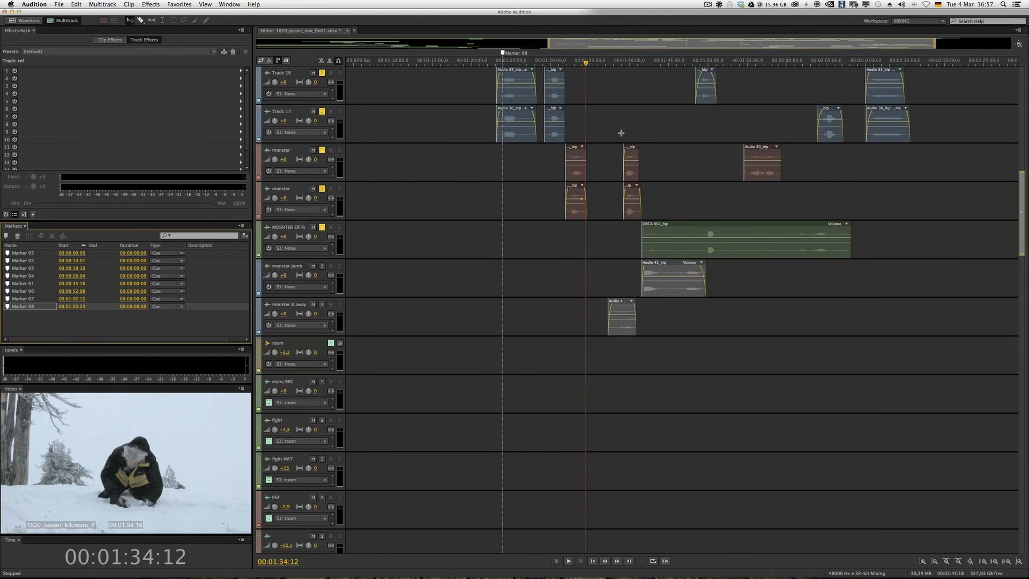
pyautogui.hscroll(-1, 620, 133)
pyautogui.scroll(-4, 620, 133)
pyautogui.hscroll(-10, 620, 133)
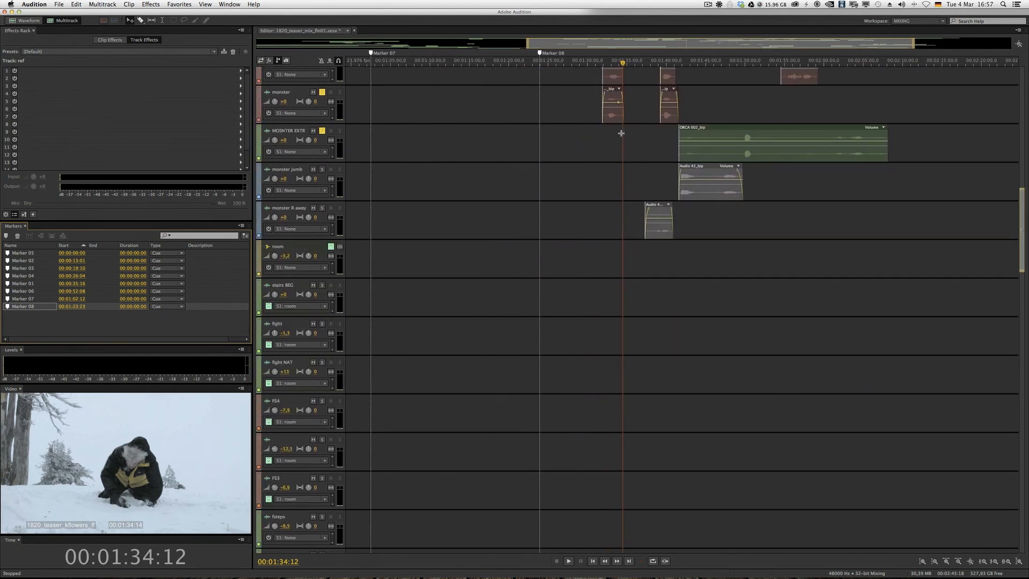
pyautogui.scroll(-6, 620, 133)
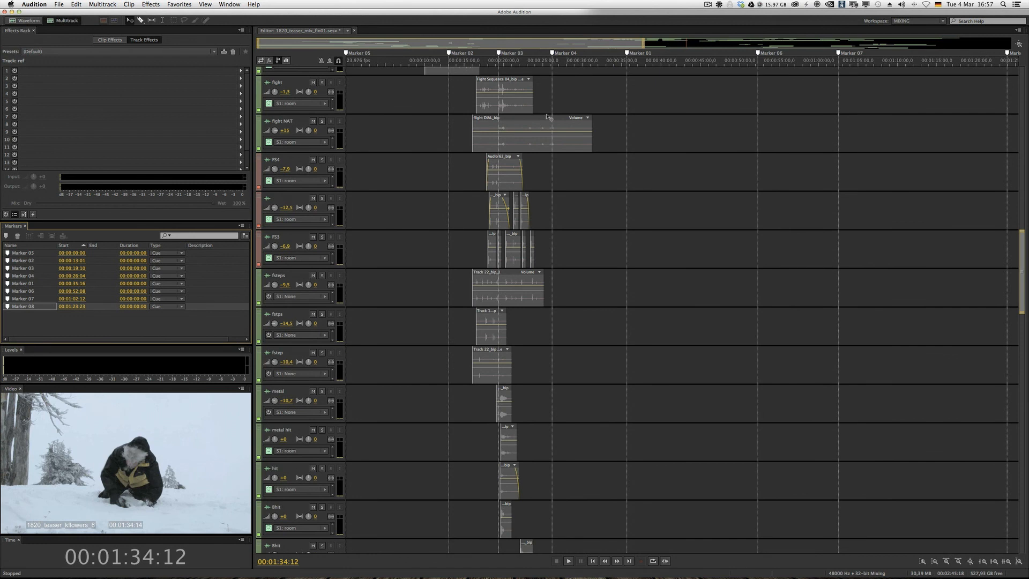
# - Place the playhead at 00:00:18:00 and inspect the effects racks of the fight and fight NAT tracks
pyautogui.click(487, 69)
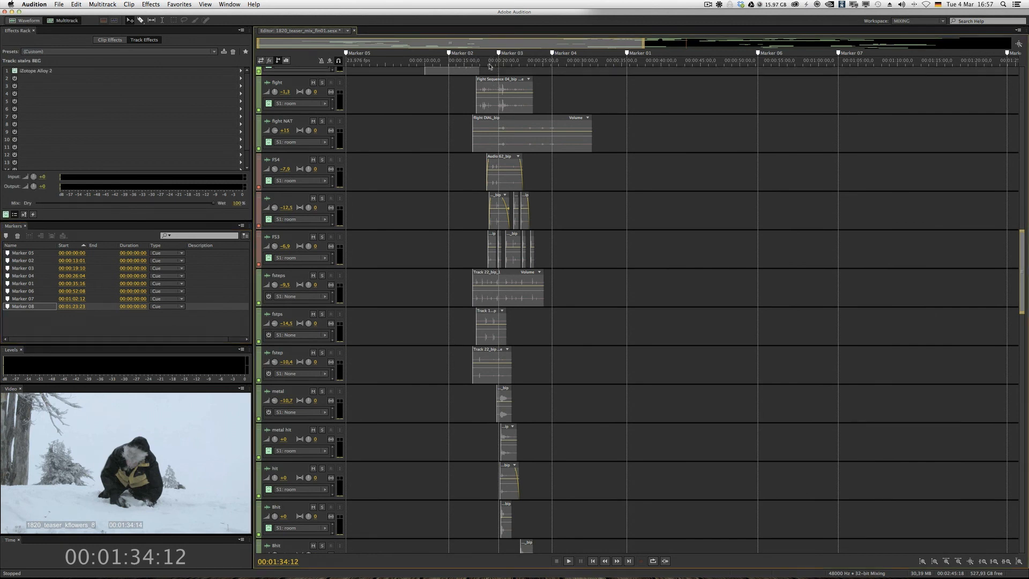
pyautogui.click(278, 86)
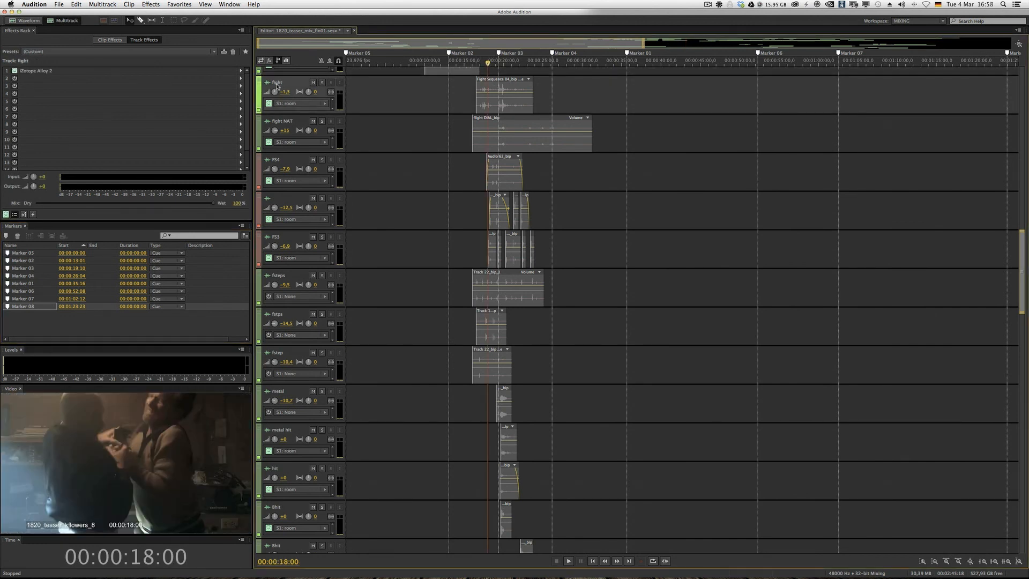
pyautogui.click(278, 122)
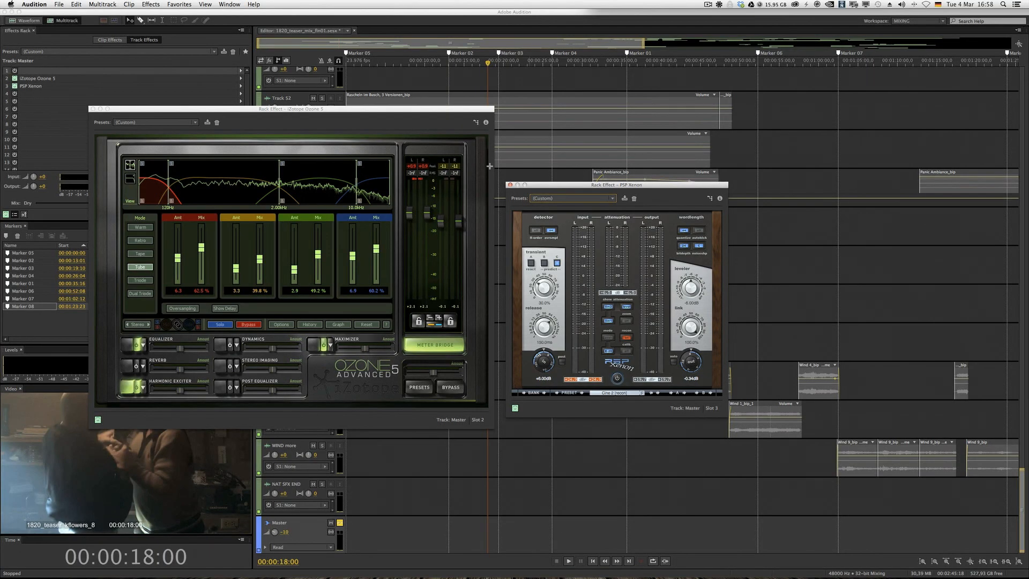
# - Close the iZotope Ozone 5 and PSP Xenon effect windows of the Master track
pyautogui.click(92, 109)
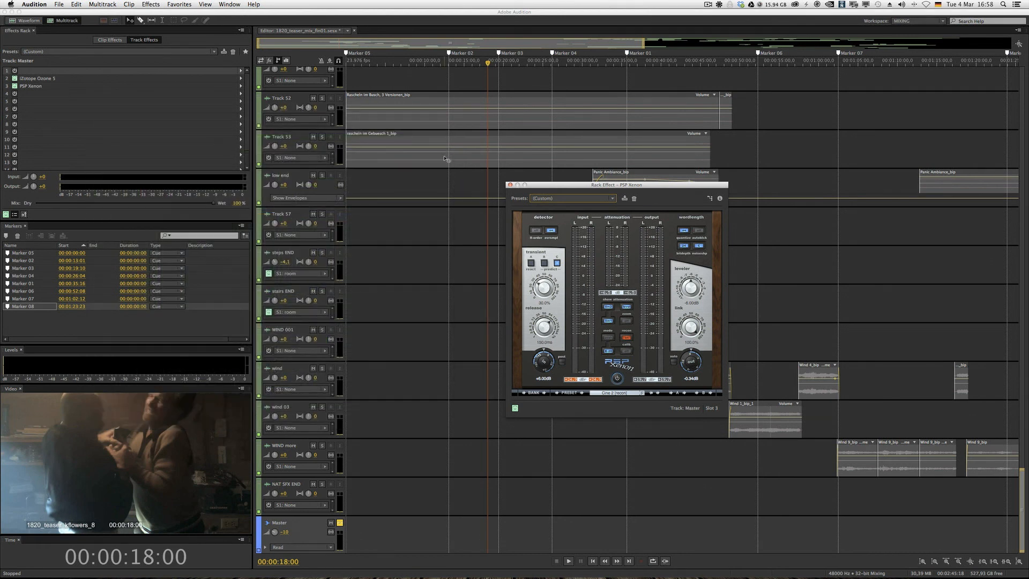
pyautogui.click(510, 184)
# - Enlarge the MUSIC 001 track's height to show its MUSIC REV send, clip volume curve and track volume envelope
pyautogui.scroll(10, 426, 191)
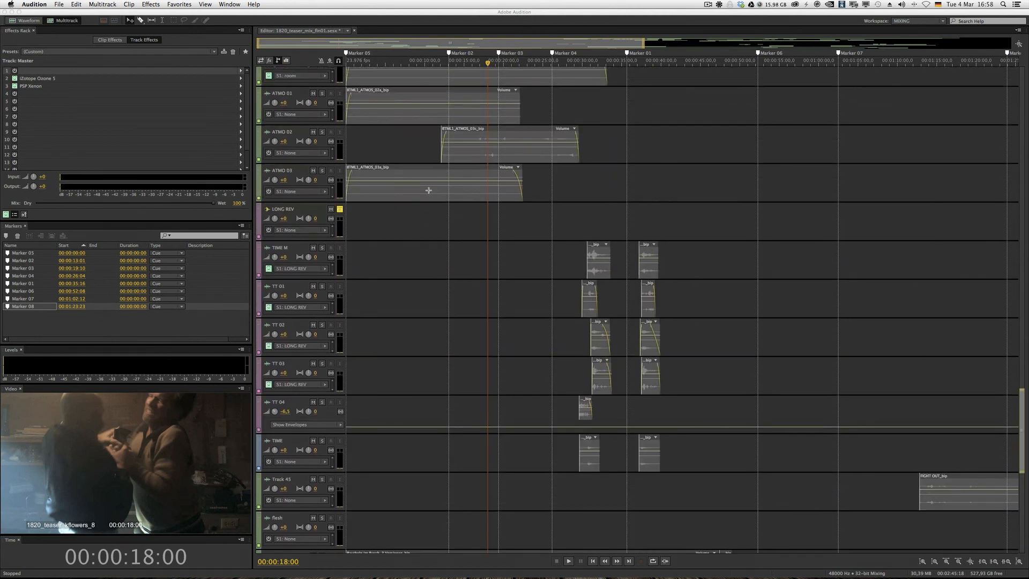
pyautogui.scroll(15, 429, 190)
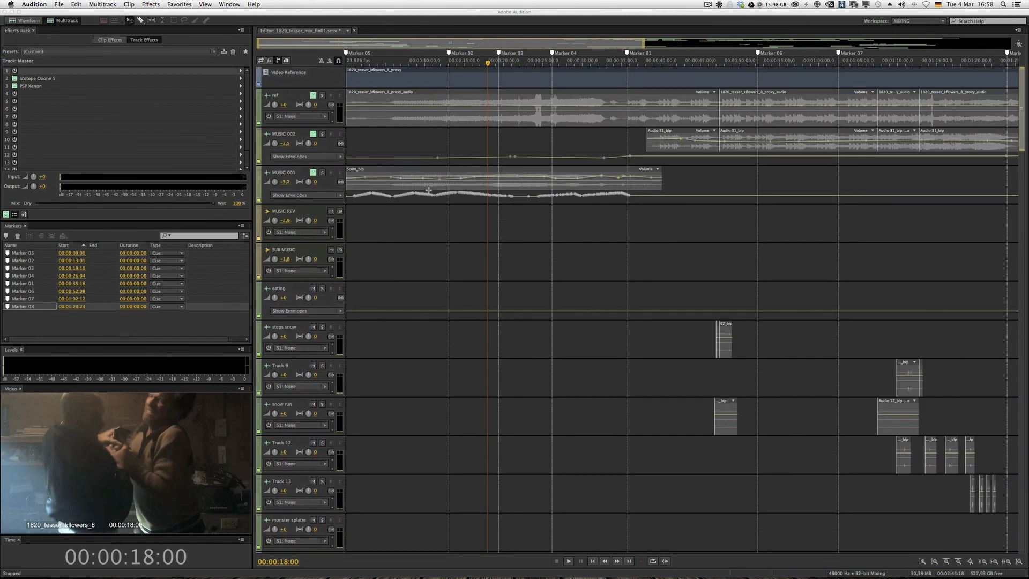
pyautogui.moveTo(326, 204); pyautogui.dragTo(347, 283)
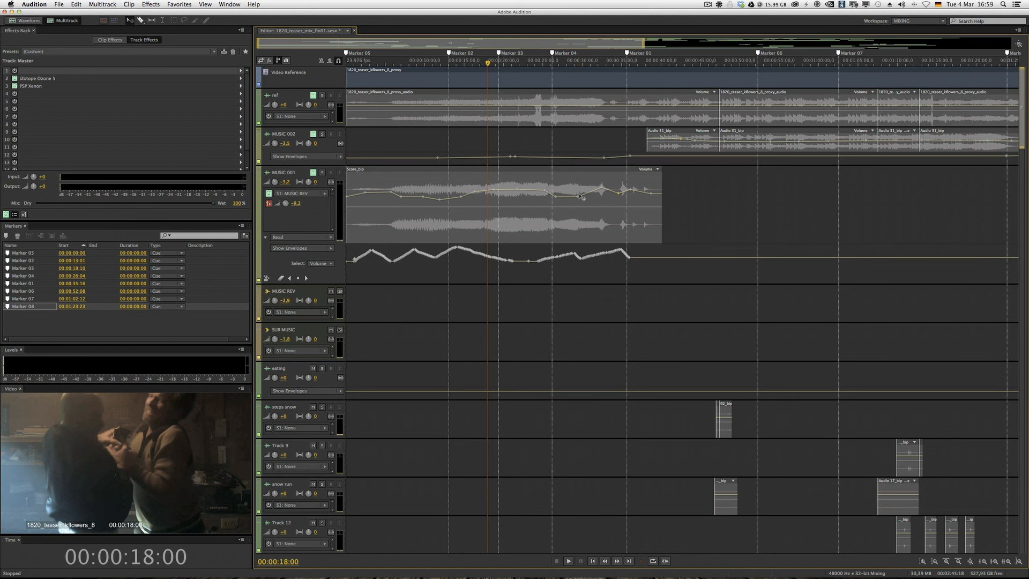
pyautogui.moveTo(322, 284); pyautogui.dragTo(315, 314)
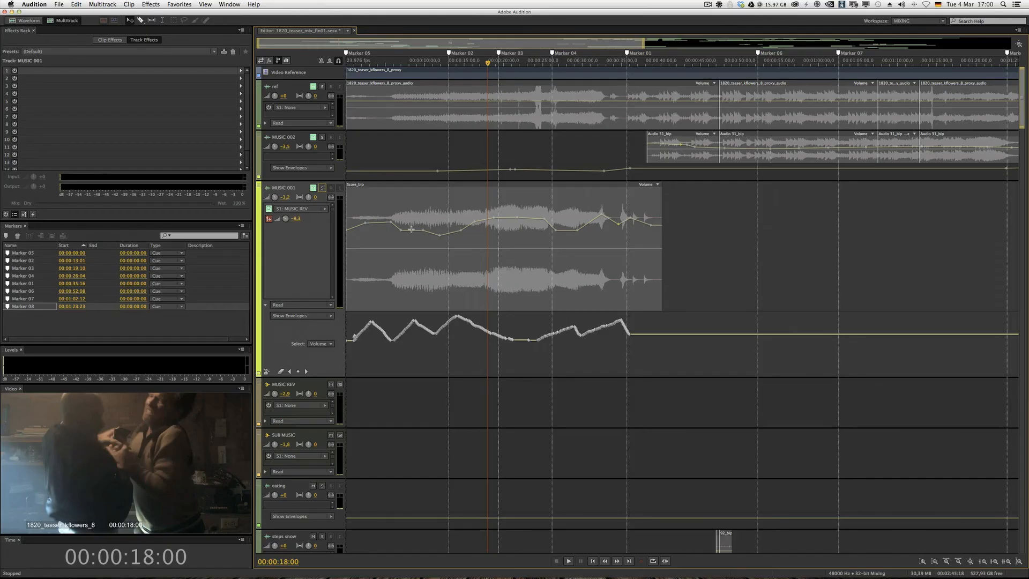
# - Look through the session's tracks from eating down to Master and back up to the Track 45 and low end clips
pyautogui.scroll(-10, 411, 230)
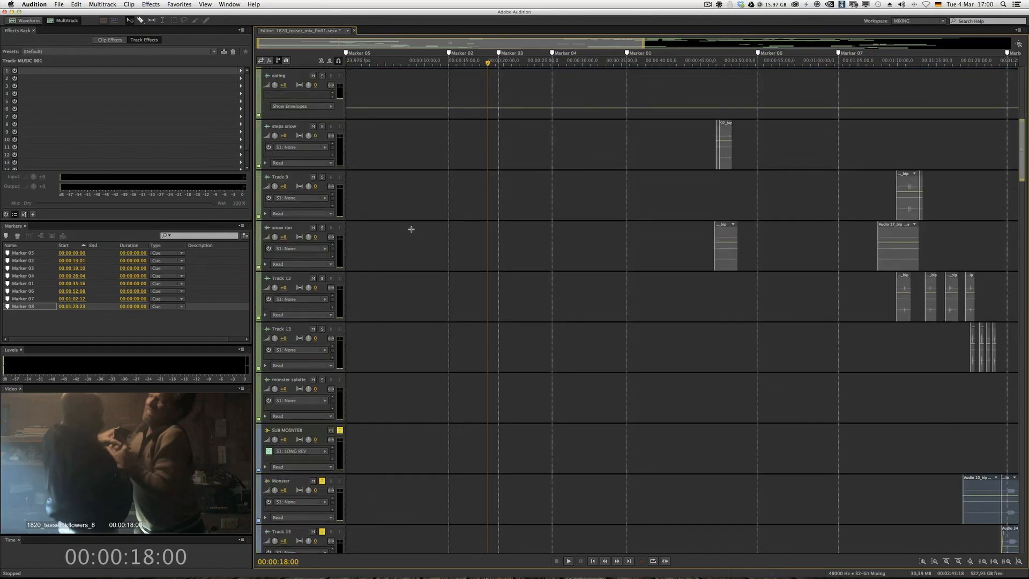
pyautogui.scroll(-15, 410, 229)
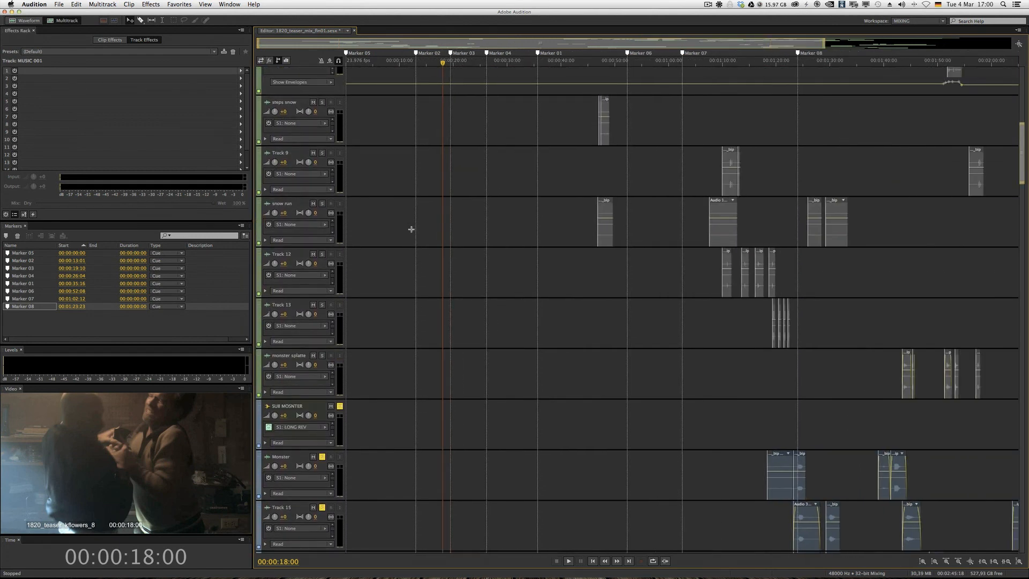
pyautogui.scroll(-4, 411, 229)
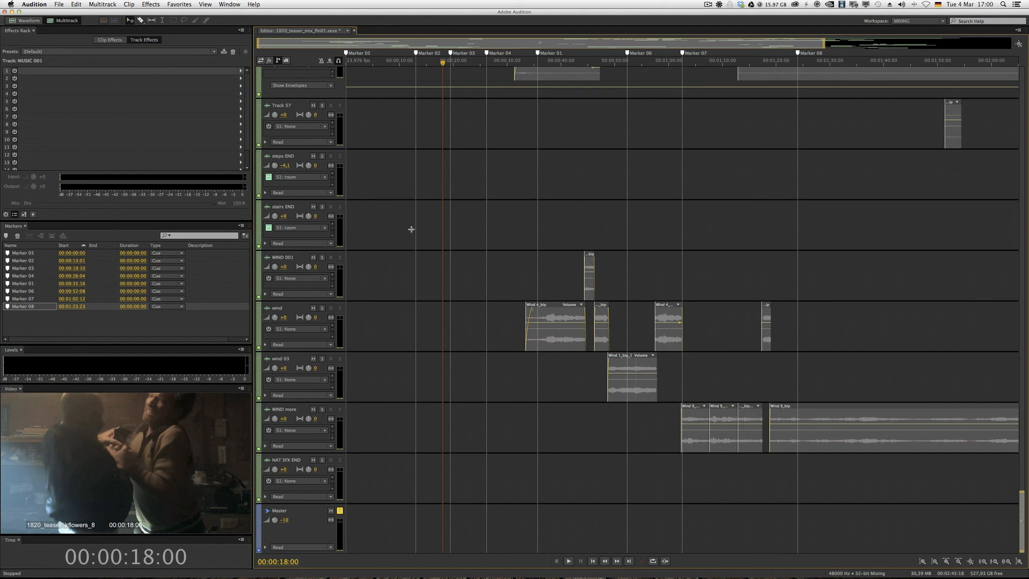
pyautogui.scroll(20, 411, 228)
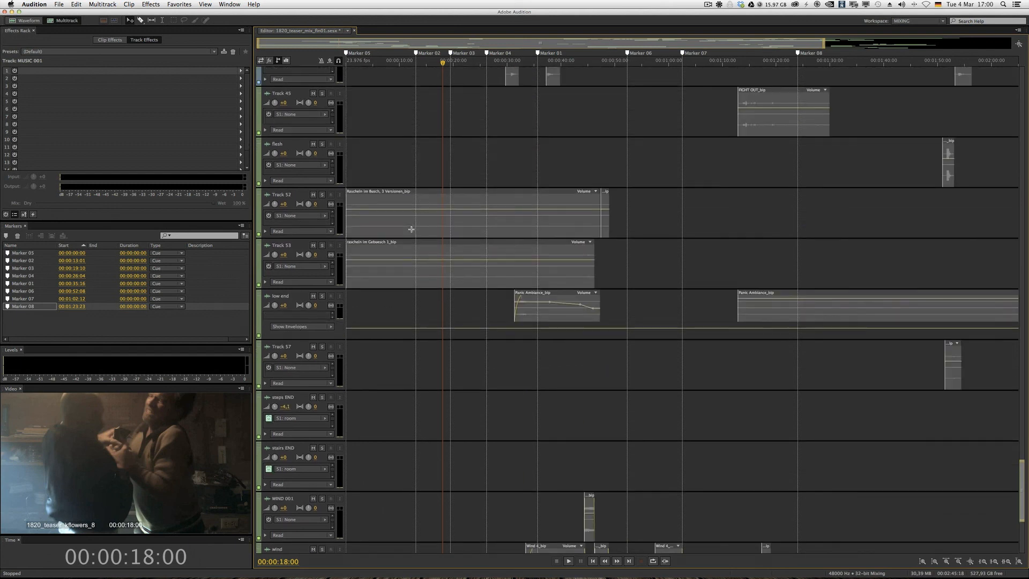
# - Place the playhead at 00:00:19:00 and collapse the tracks to minimum height to survey the whole arrangement down to Master
pyautogui.moveTo(422, 63); pyautogui.dragTo(448, 64)
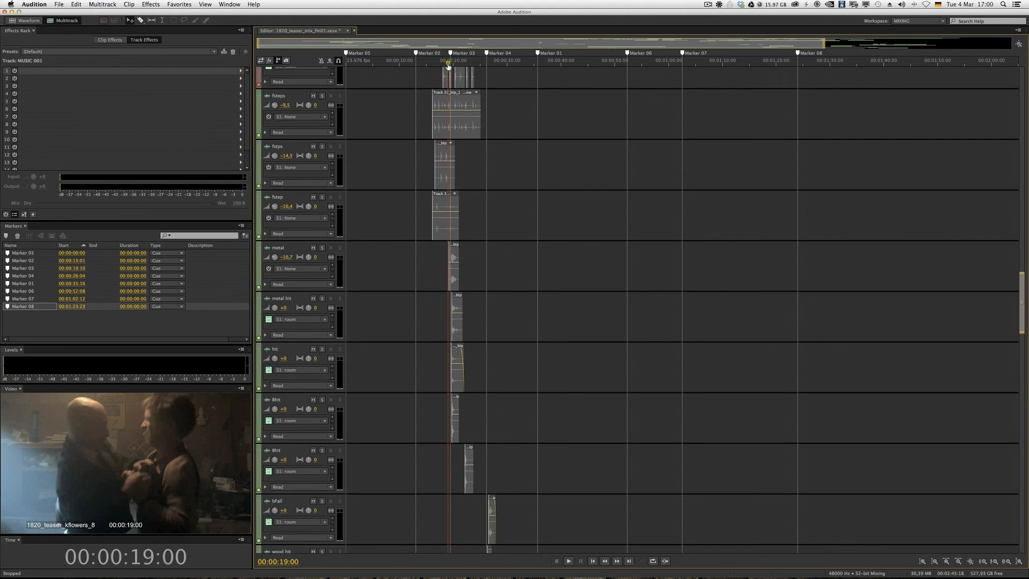
pyautogui.scroll(-8, 277, 114)
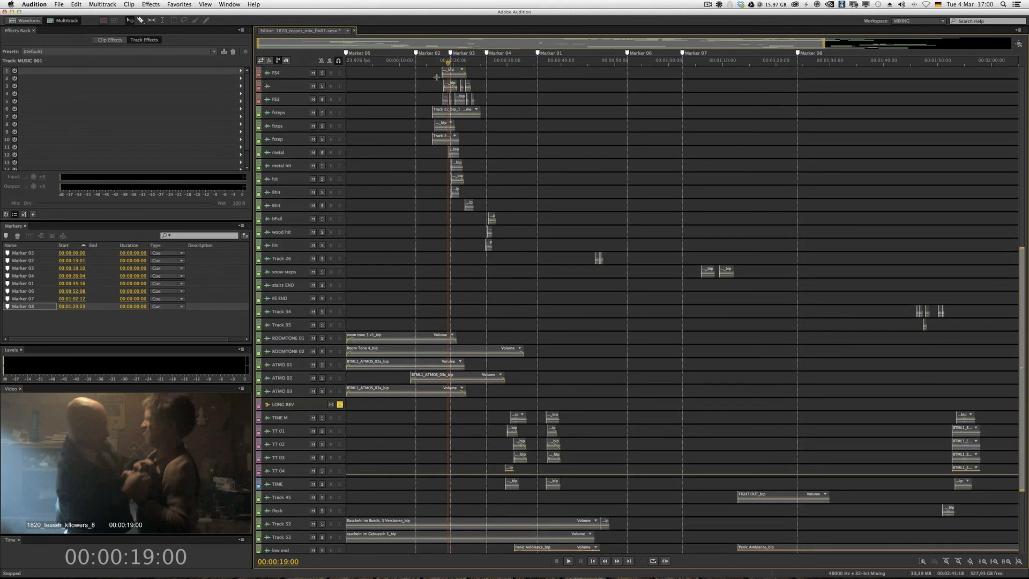
pyautogui.hscroll(10, 437, 77)
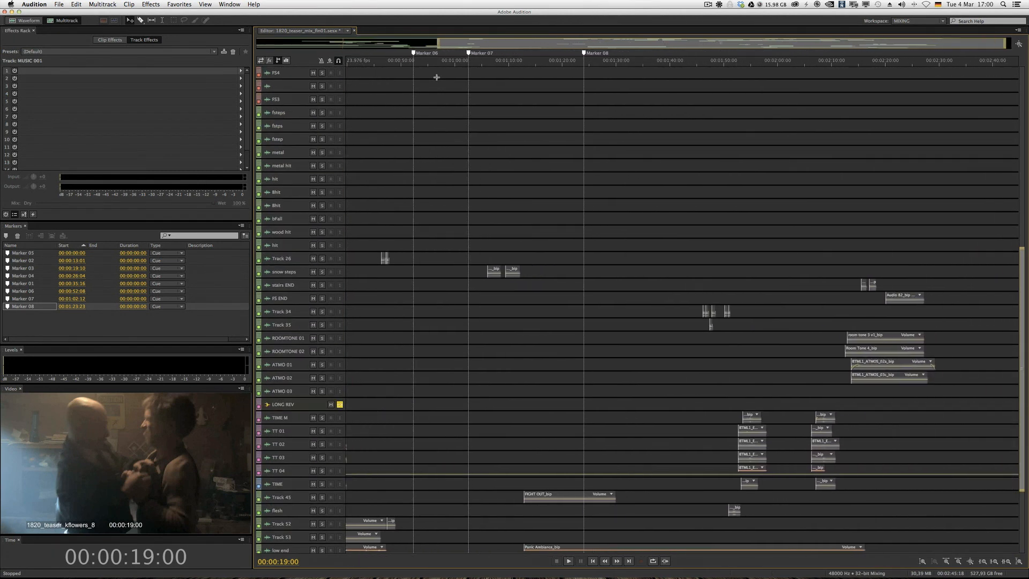
pyautogui.scroll(-5, 437, 77)
pyautogui.hscroll(-10, 437, 77)
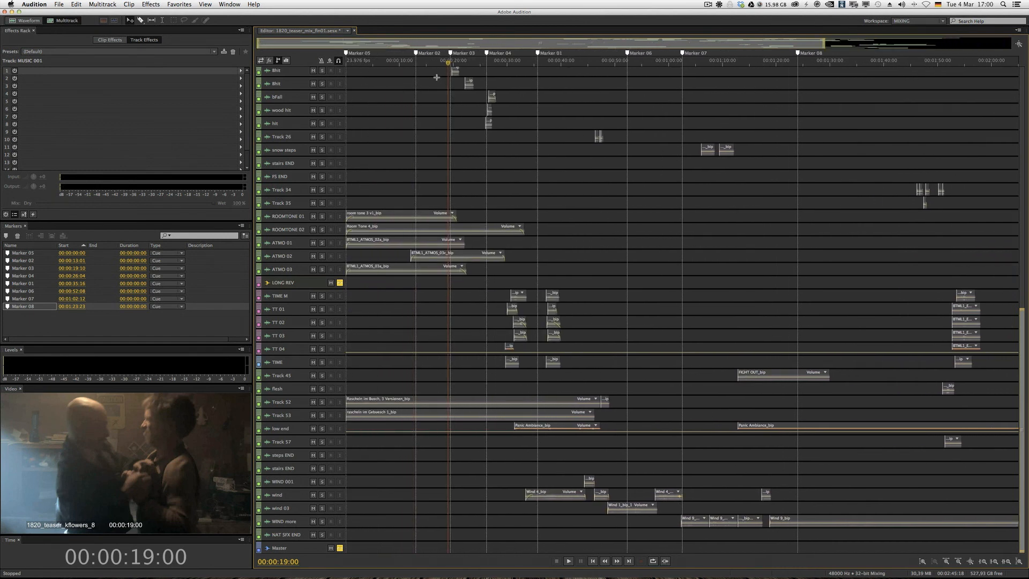